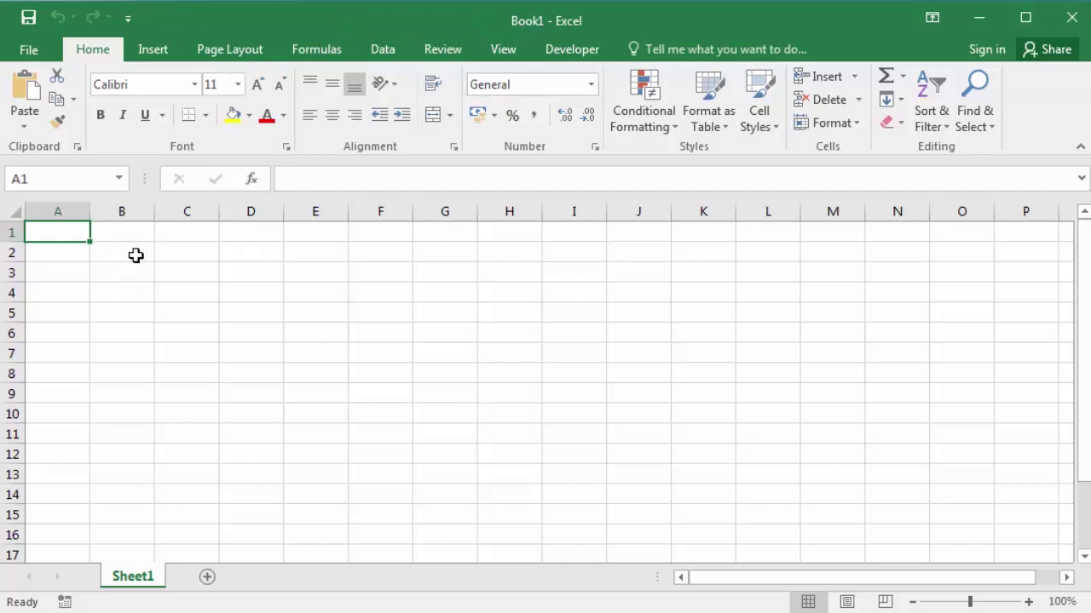
# Select cells B2 through B15 on the blank Sheet1
pyautogui.moveTo(136, 256); pyautogui.dragTo(136, 516)
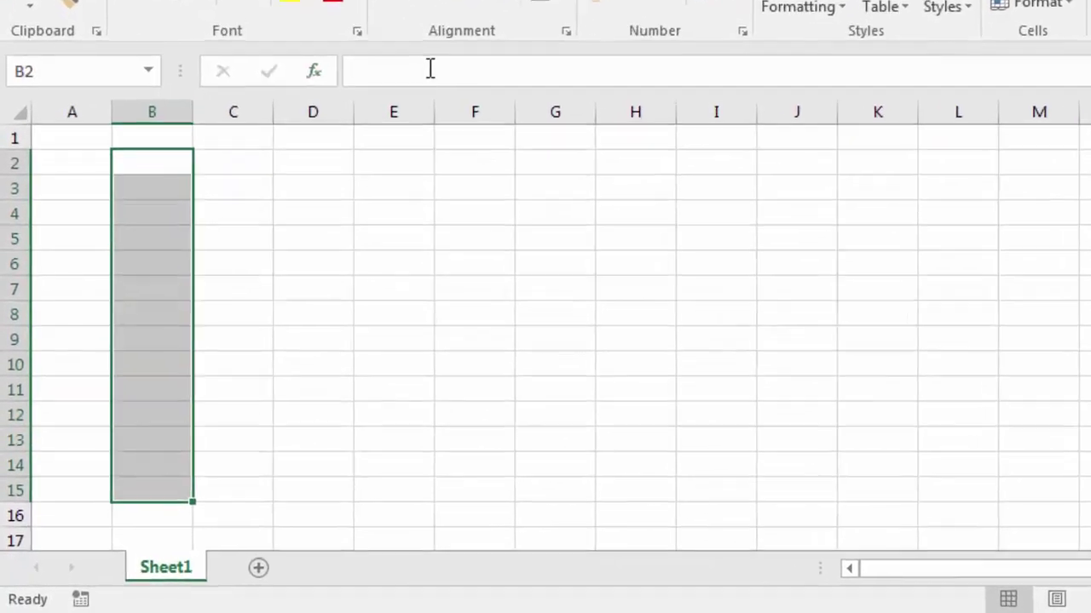
# Enter =RAND() into all of B2:B15 at once with Ctrl+Enter
pyautogui.click(430, 69)
pyautogui.write('=r')
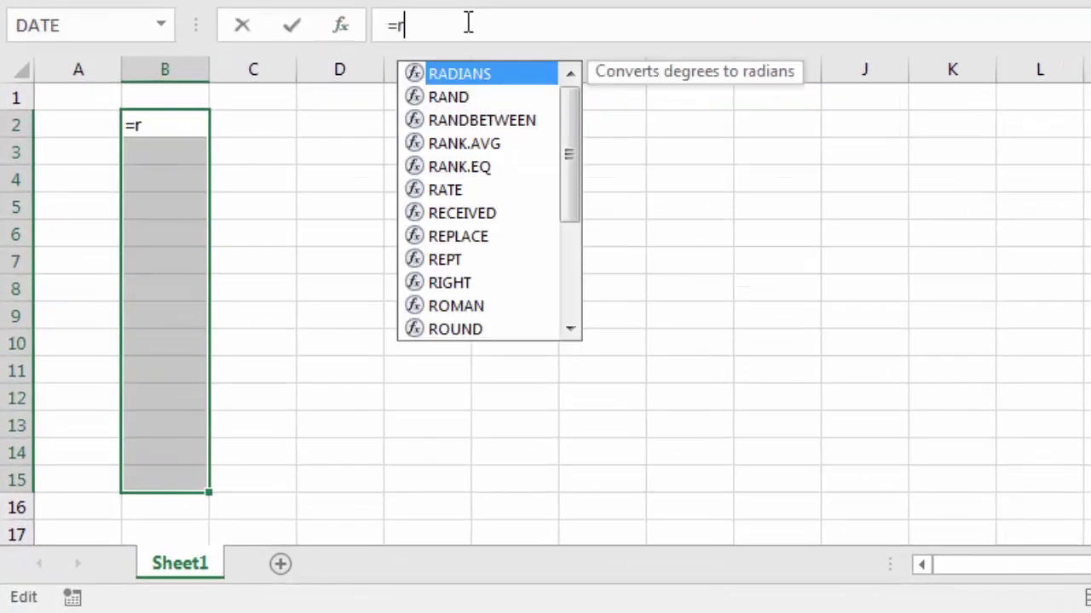
pyautogui.write('an')
pyautogui.press('Tab')
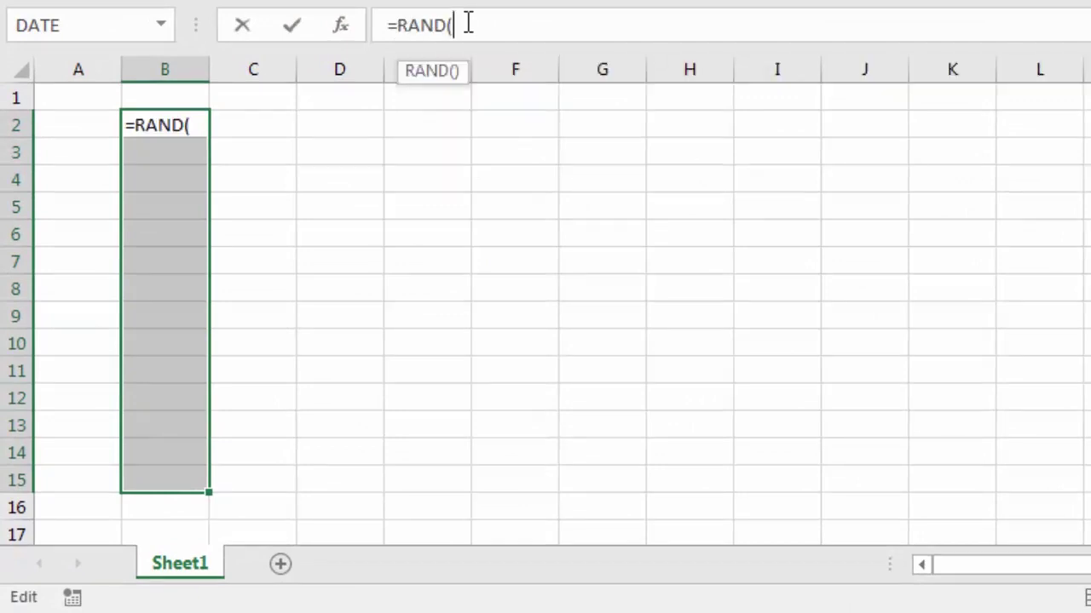
pyautogui.write(')')
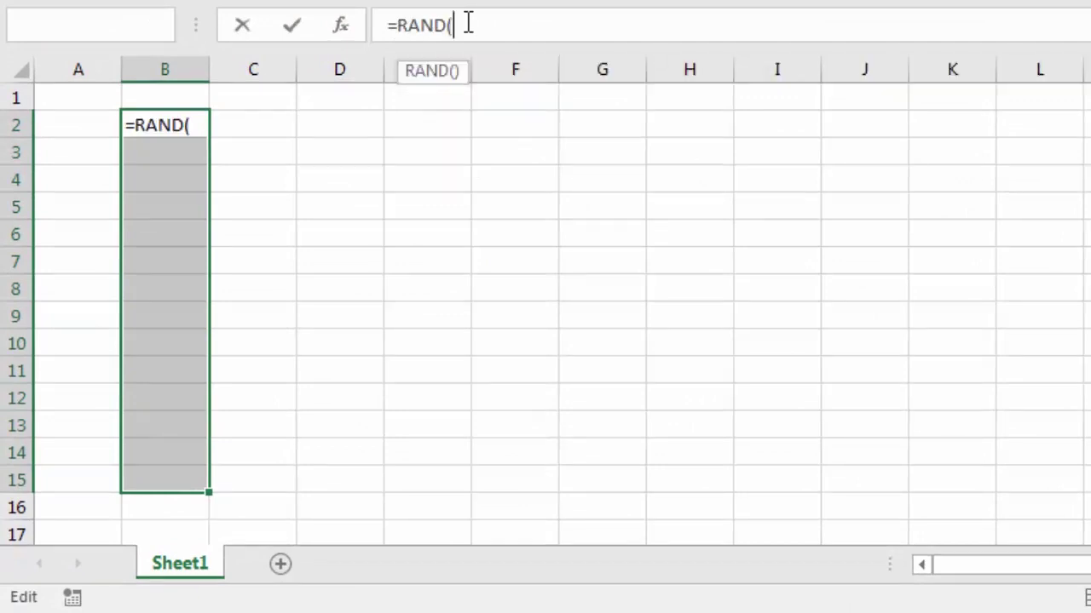
pyautogui.hotkey('ctrl', 'Return')
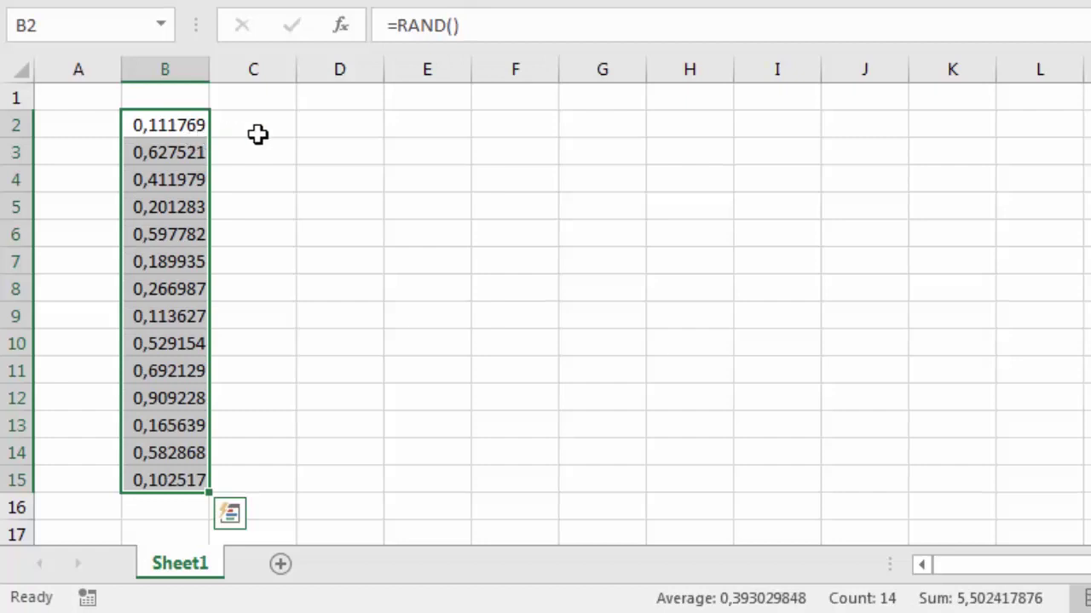
pyautogui.click(255, 133)
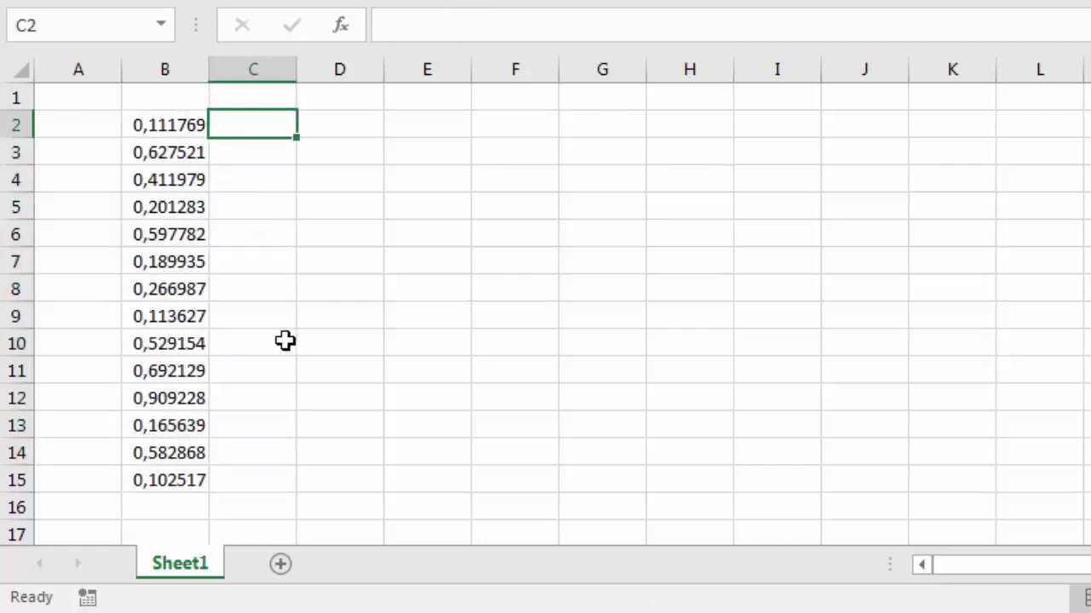
# Enter the headings 'besar ke kecil' in D1 and 'kecil ke besar' in E1
pyautogui.click(371, 161)
pyautogui.click(281, 103)
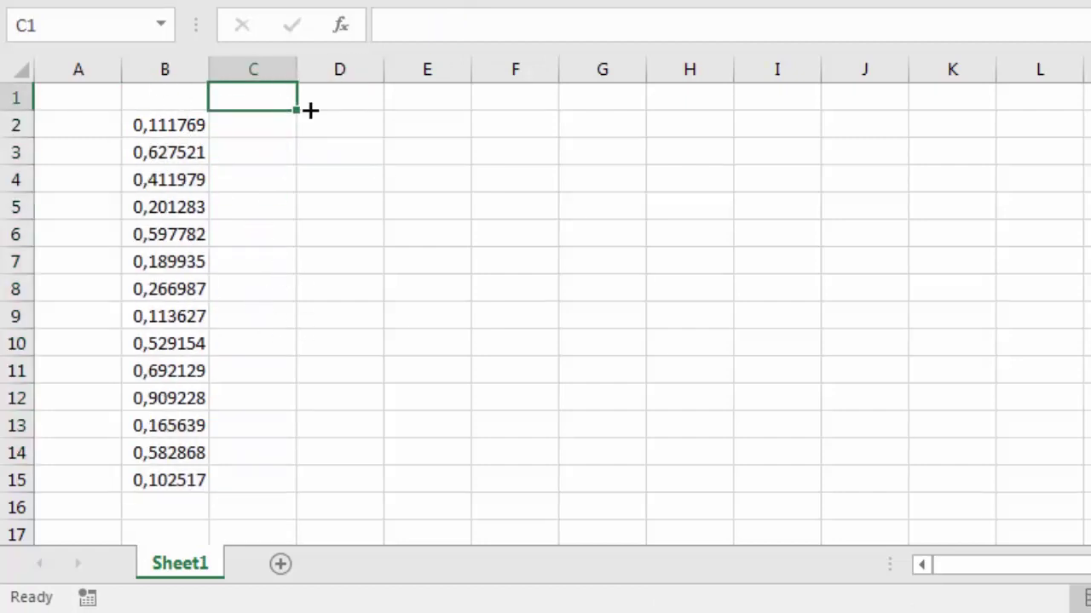
pyautogui.click(327, 102)
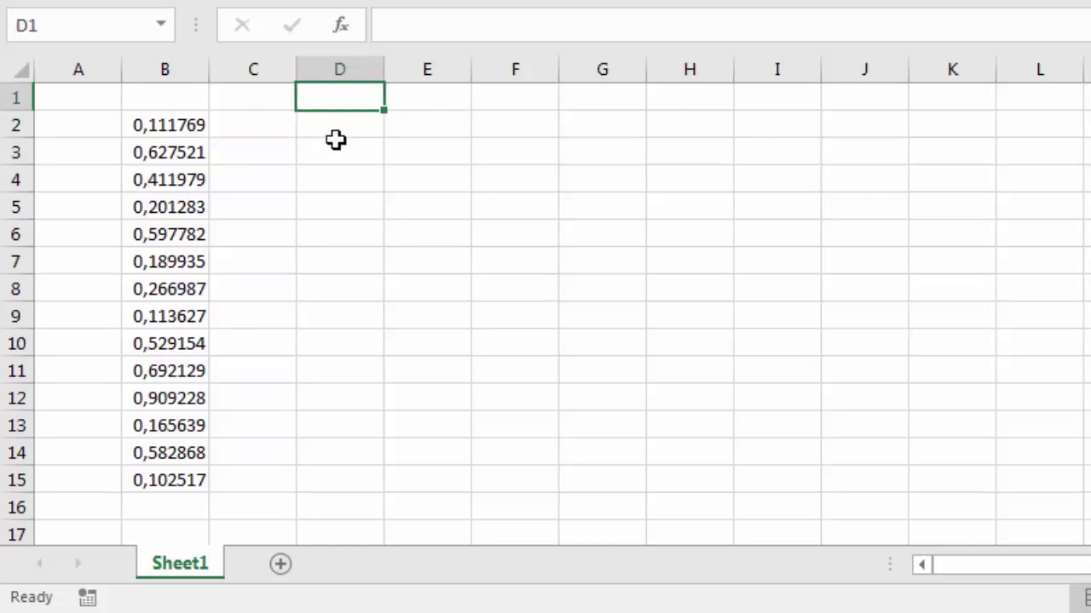
pyautogui.write('be')
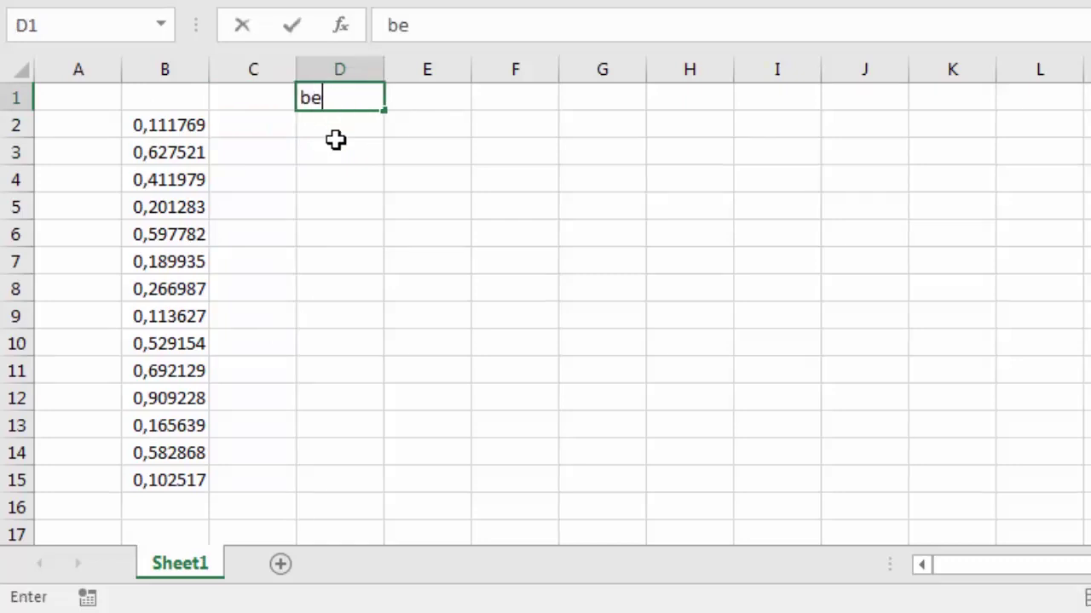
pyautogui.write('sar ke')
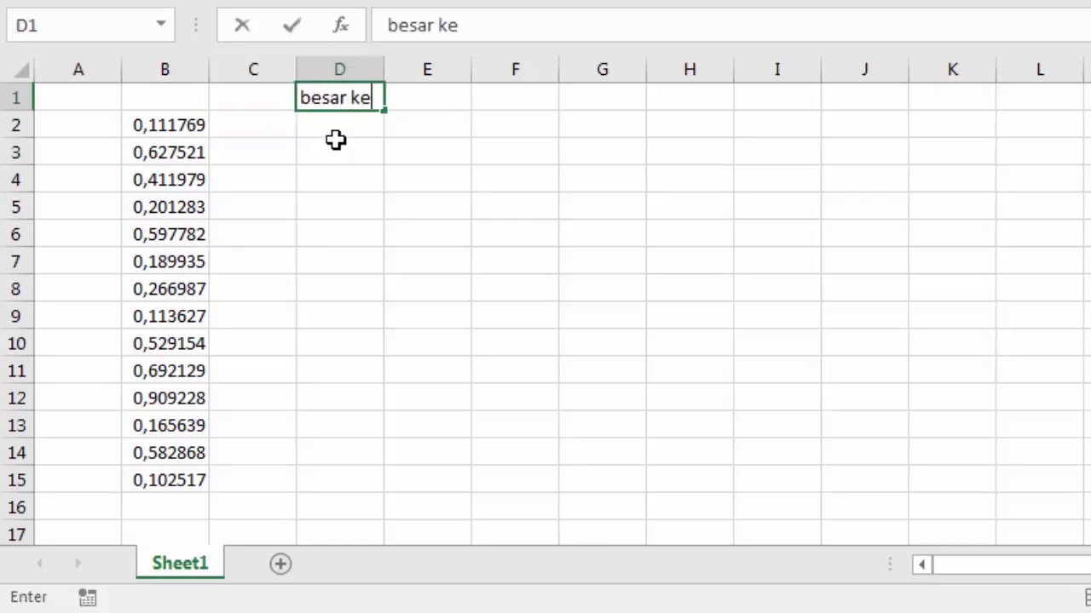
pyautogui.write(' kecil')
pyautogui.hotkey('ctrl', 'Return')
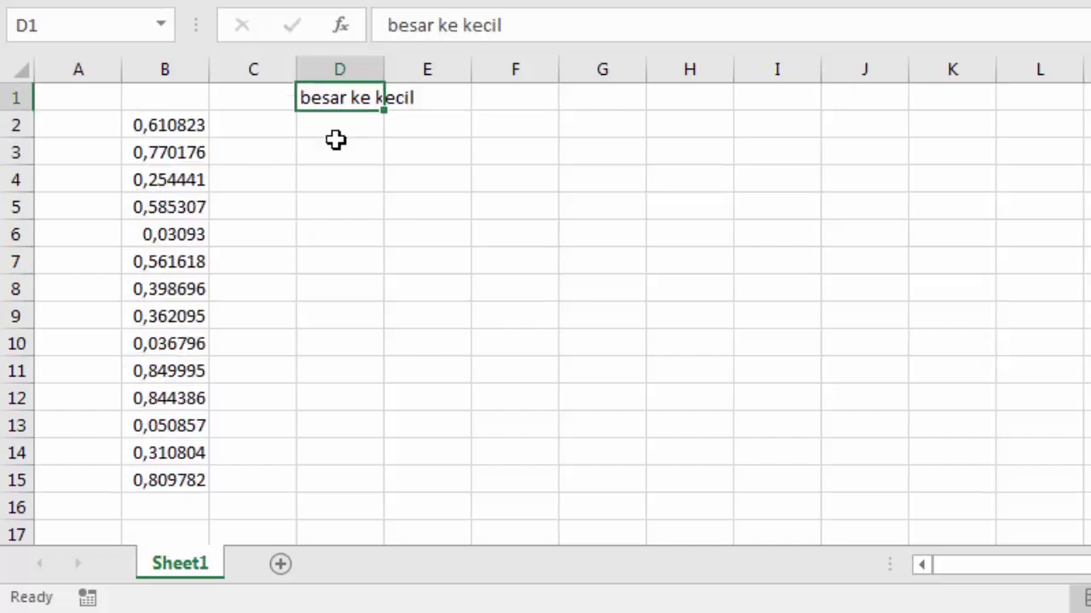
pyautogui.press('Right')
pyautogui.write('kecil ke')
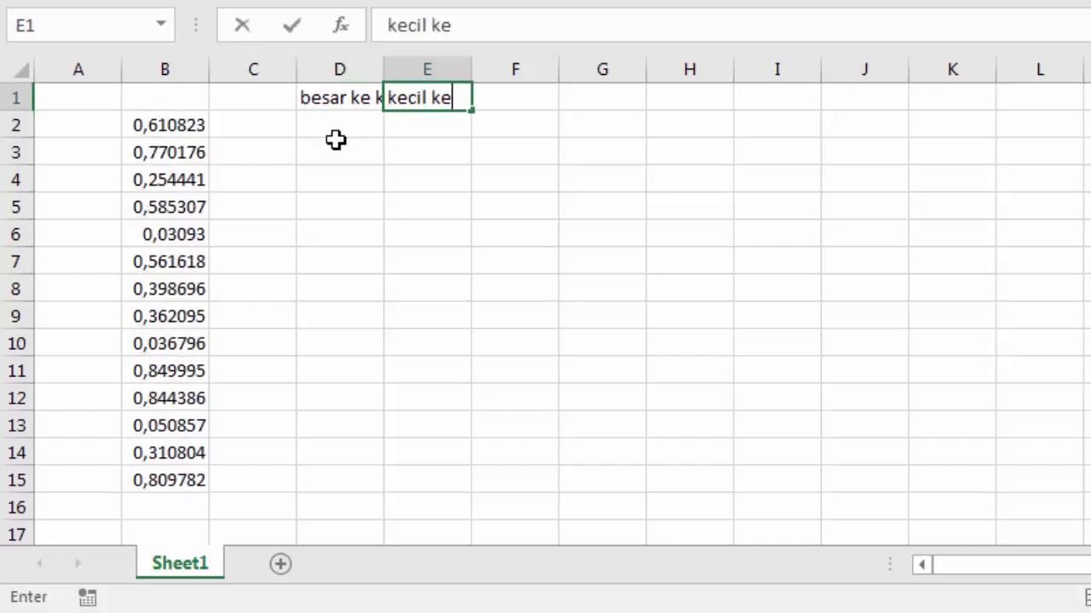
pyautogui.write(' besar')
pyautogui.hotkey('ctrl', 'Return')
pyautogui.press('Return')
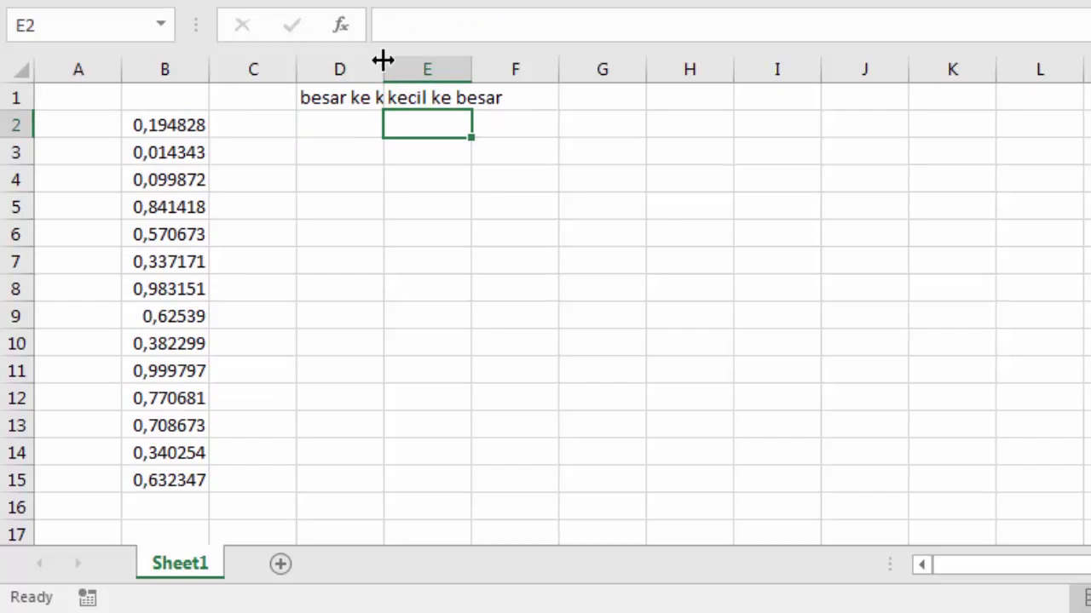
# Autofit columns D and E to fit their headings
pyautogui.doubleClick(383, 68)
pyautogui.doubleClick(508, 69)
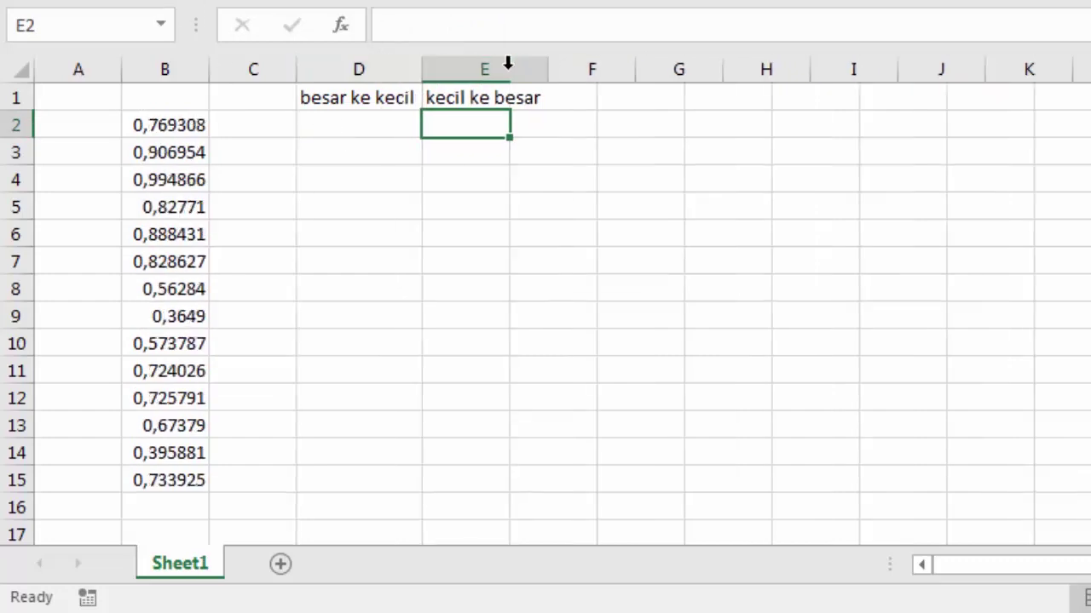
pyautogui.click(360, 101)
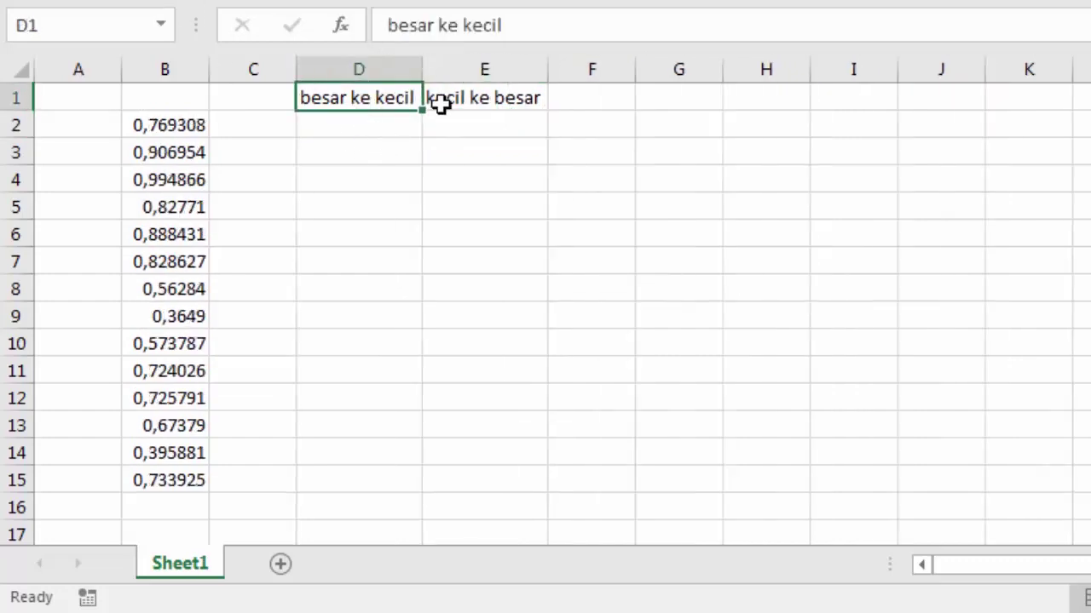
pyautogui.click(381, 140)
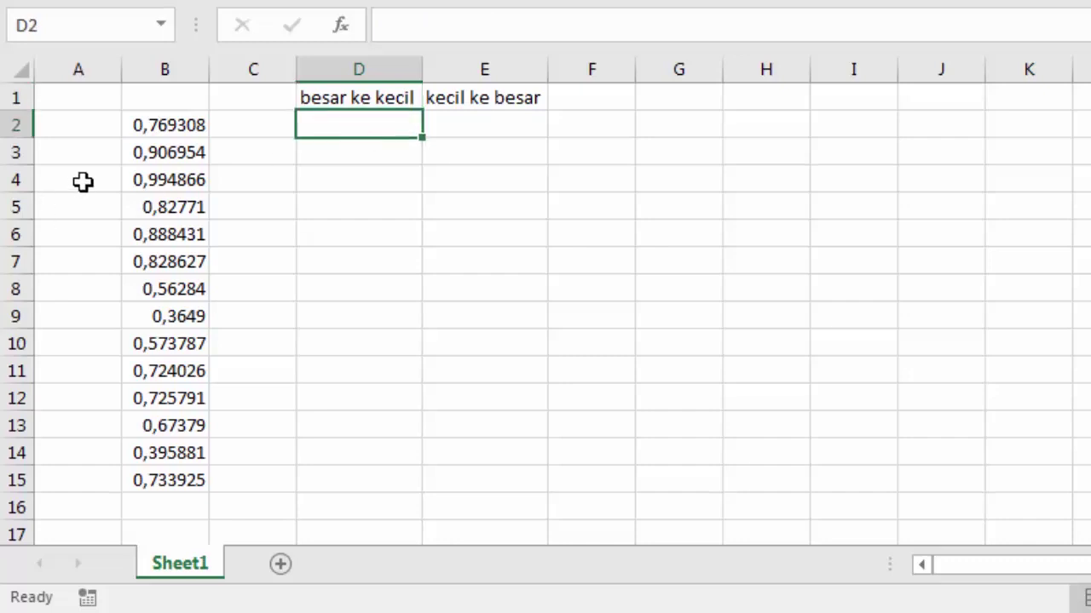
# Enter =LARGE($B$2:$B$15;1) in D2, returning 0,973168559
pyautogui.moveTo(160, 124); pyautogui.dragTo(156, 398)
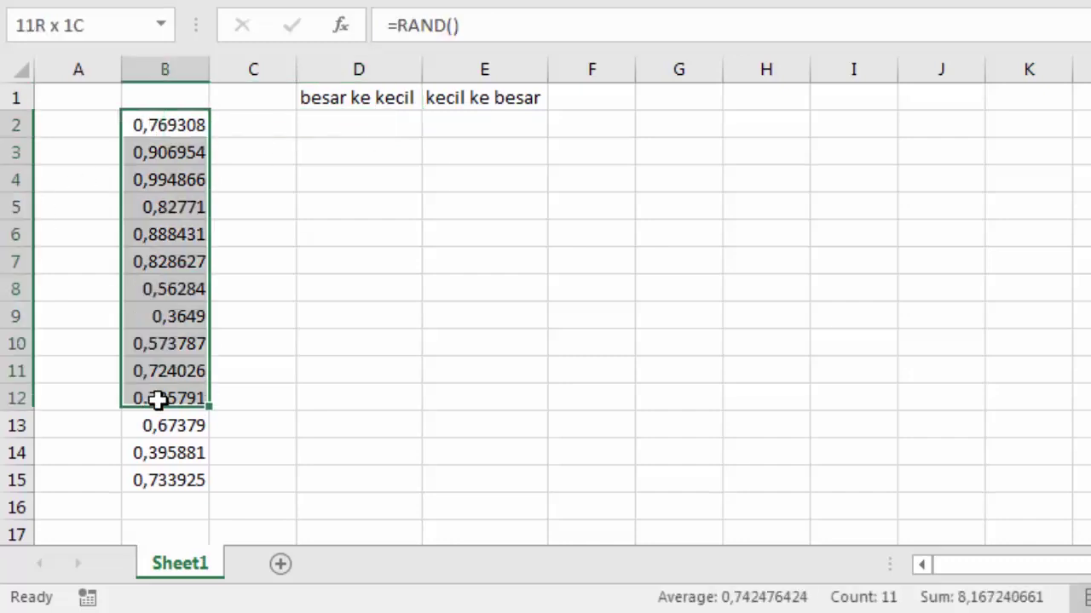
pyautogui.click(247, 337)
pyautogui.click(361, 121)
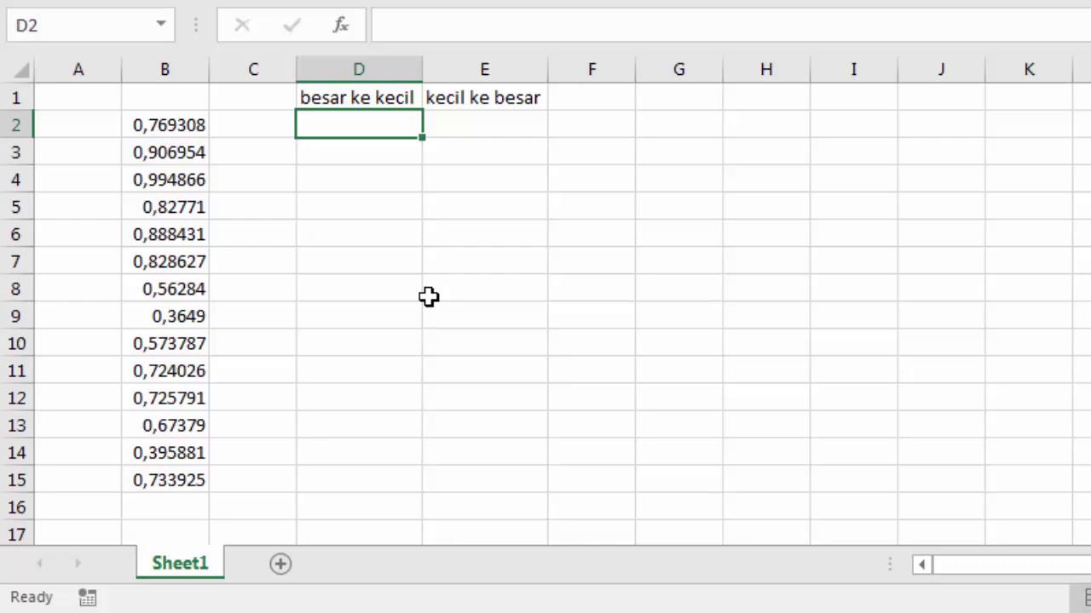
pyautogui.write('=')
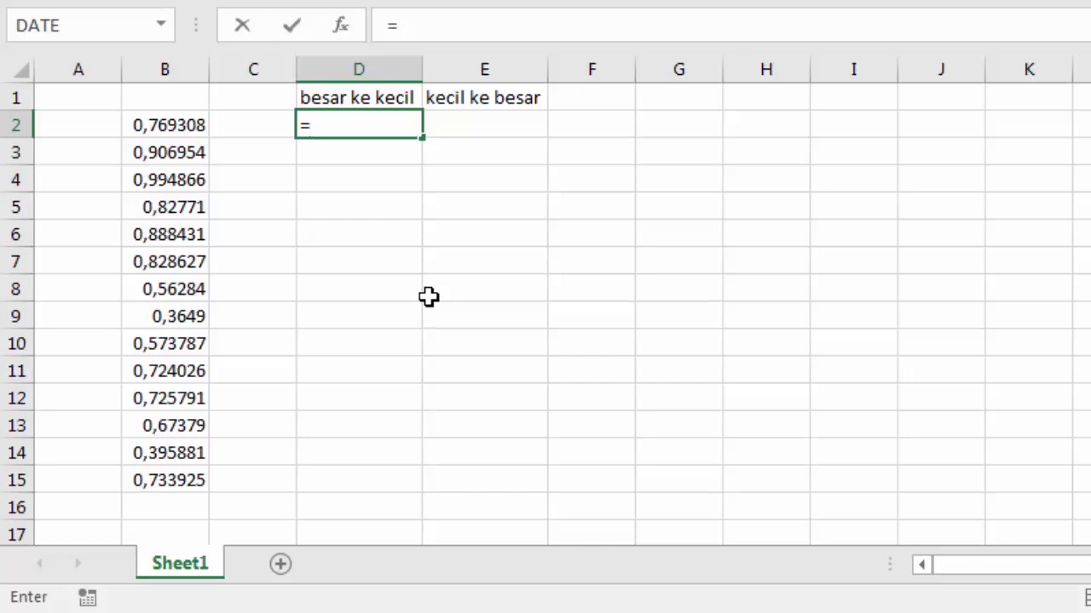
pyautogui.write('la')
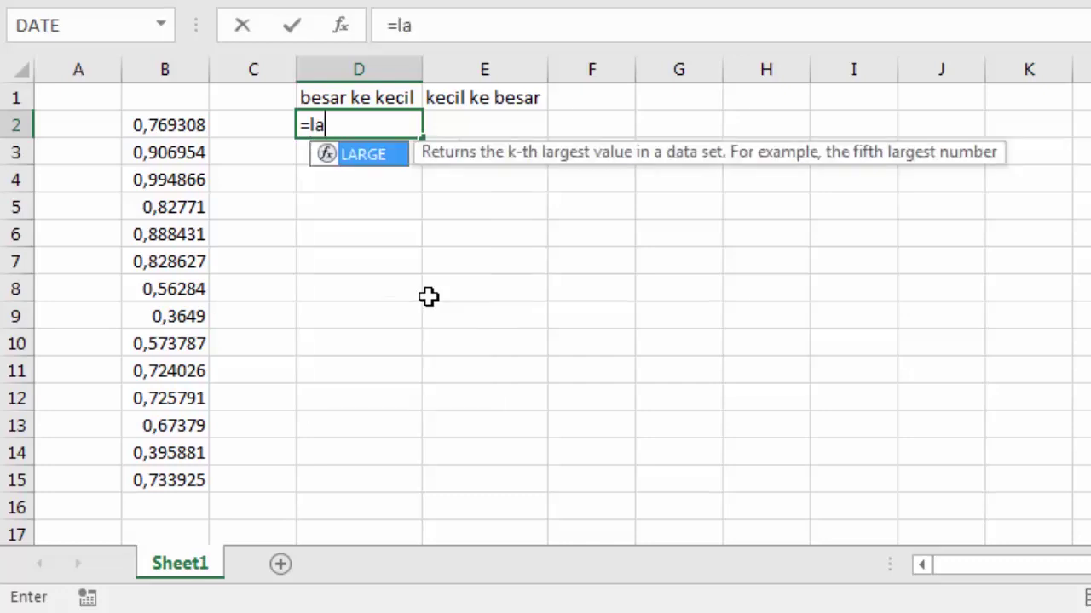
pyautogui.press('Tab')
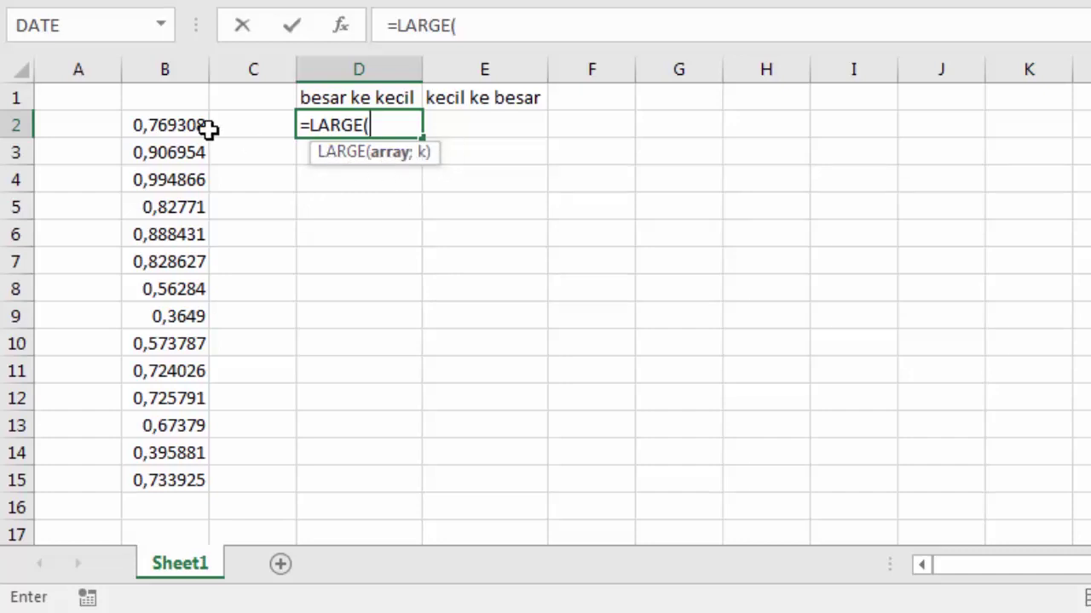
pyautogui.moveTo(187, 129); pyautogui.dragTo(184, 471)
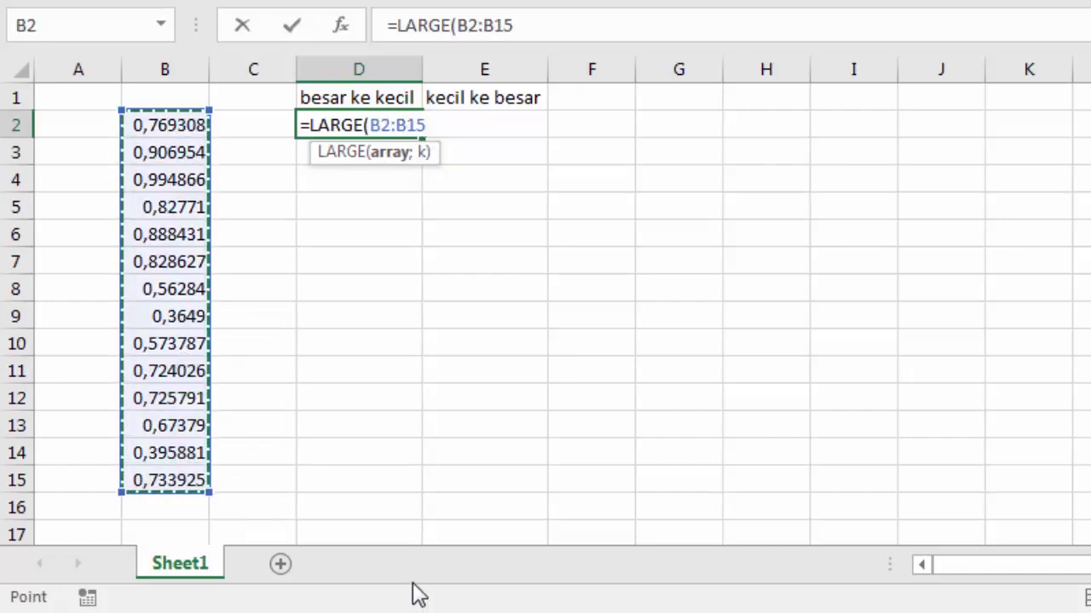
pyautogui.press('F4')
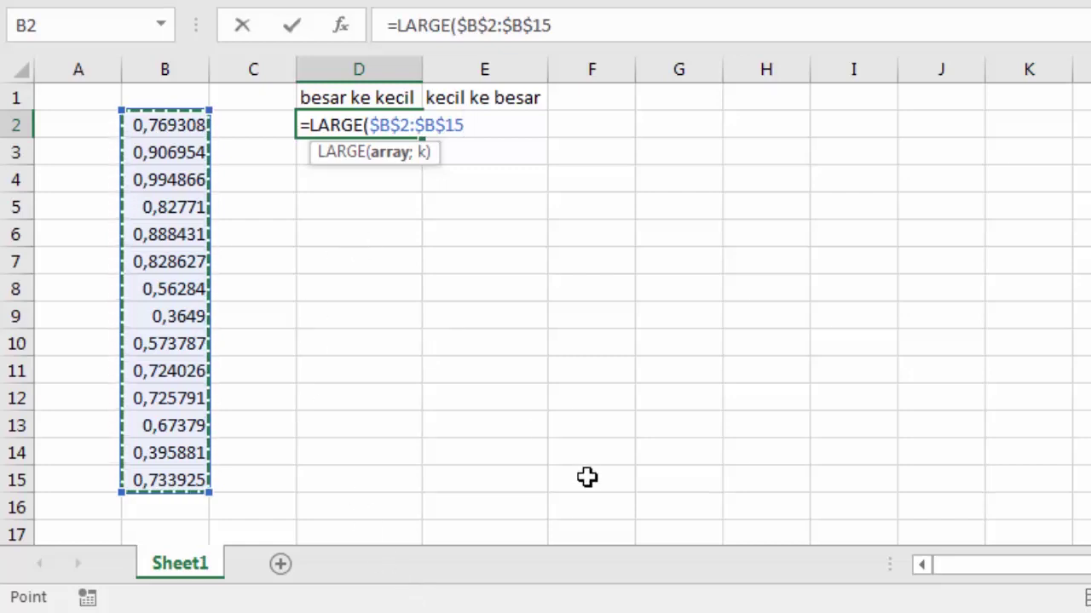
pyautogui.write(';')
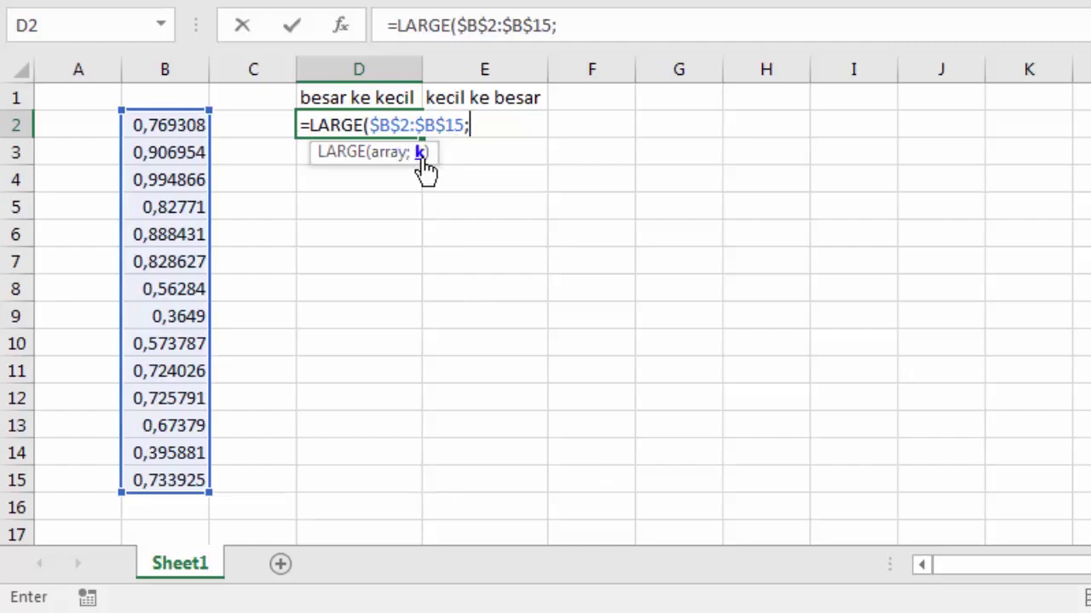
pyautogui.write('1')
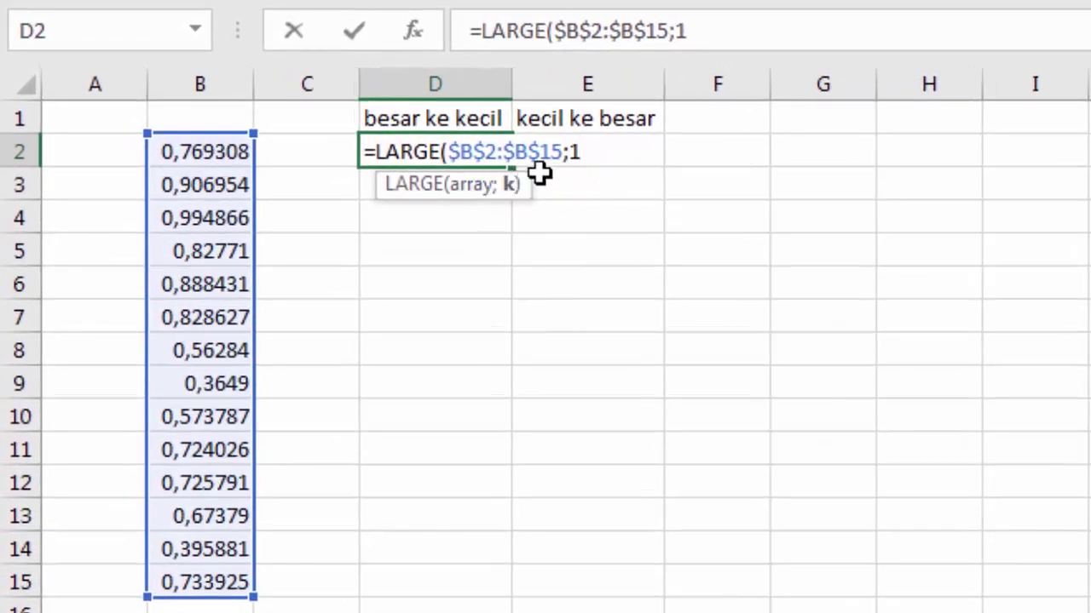
pyautogui.press('Return')
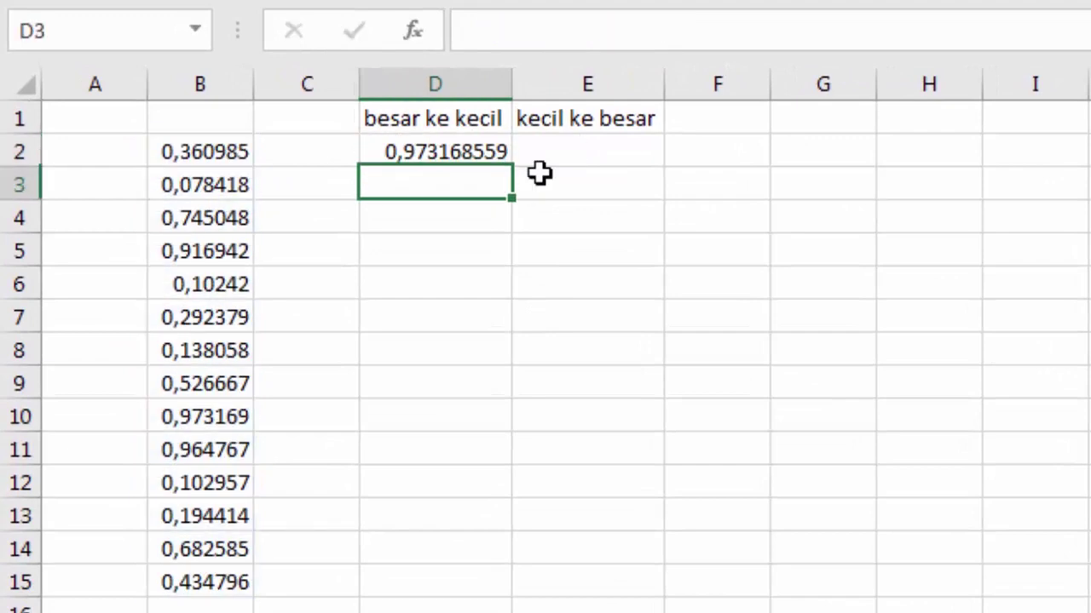
# Copy D2's LARGE formula down to D15, each cell showing 0,982659351
pyautogui.click(439, 151)
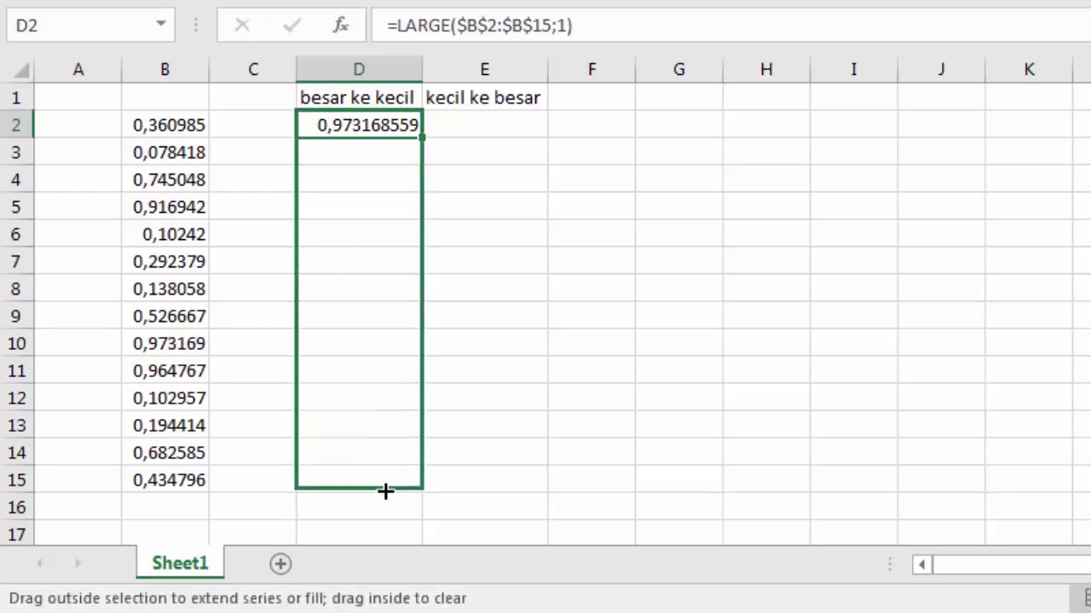
pyautogui.moveTo(424, 138); pyautogui.dragTo(384, 489)
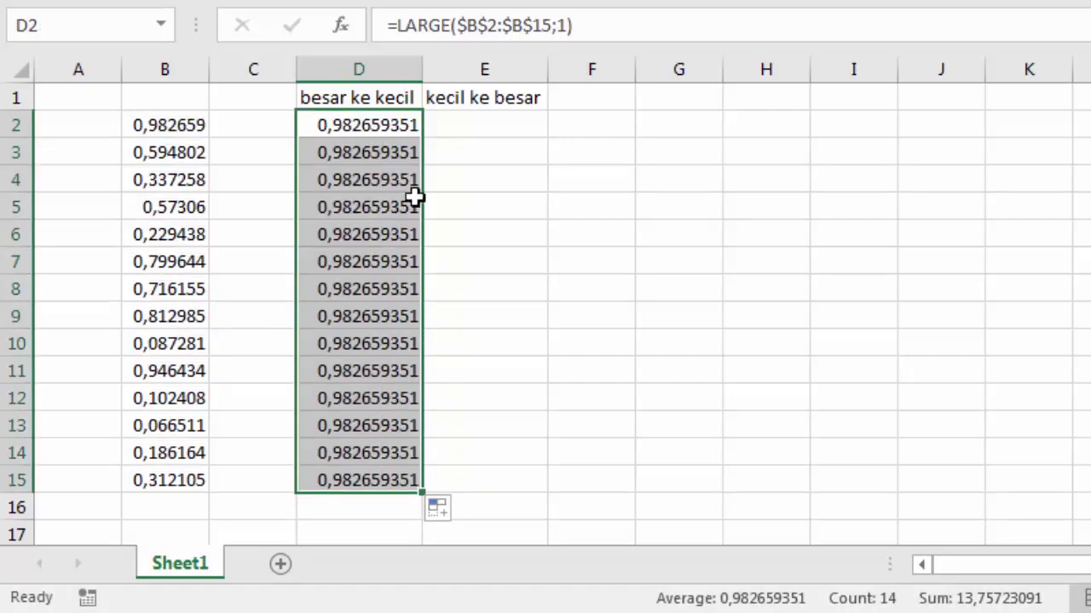
pyautogui.doubleClick(396, 119)
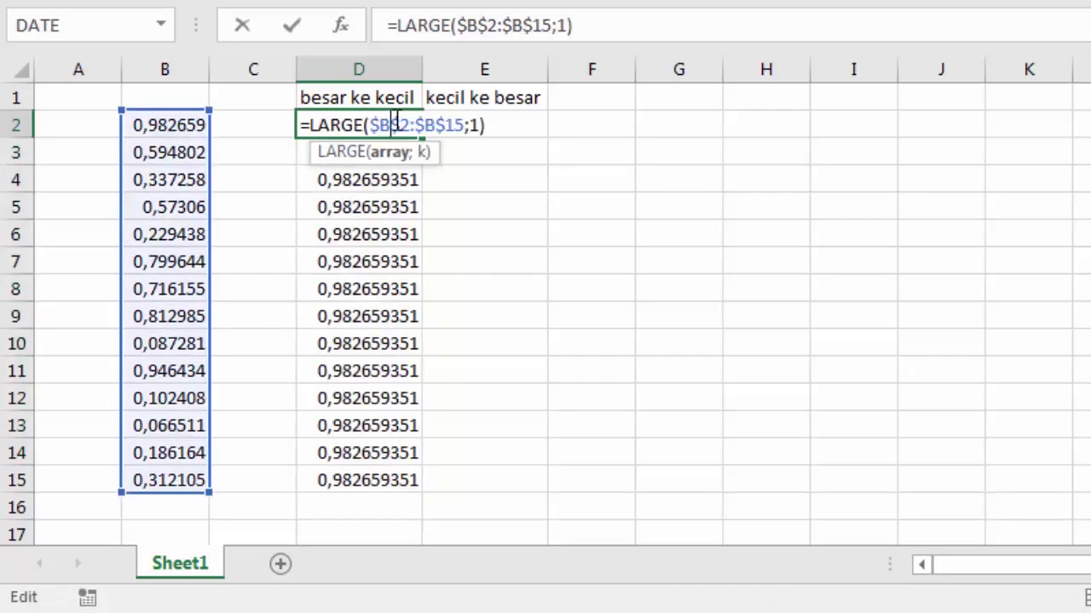
# Change the LARGE rank to ROW()-1 and refill D2:D15 in descending order
pyautogui.click(479, 126)
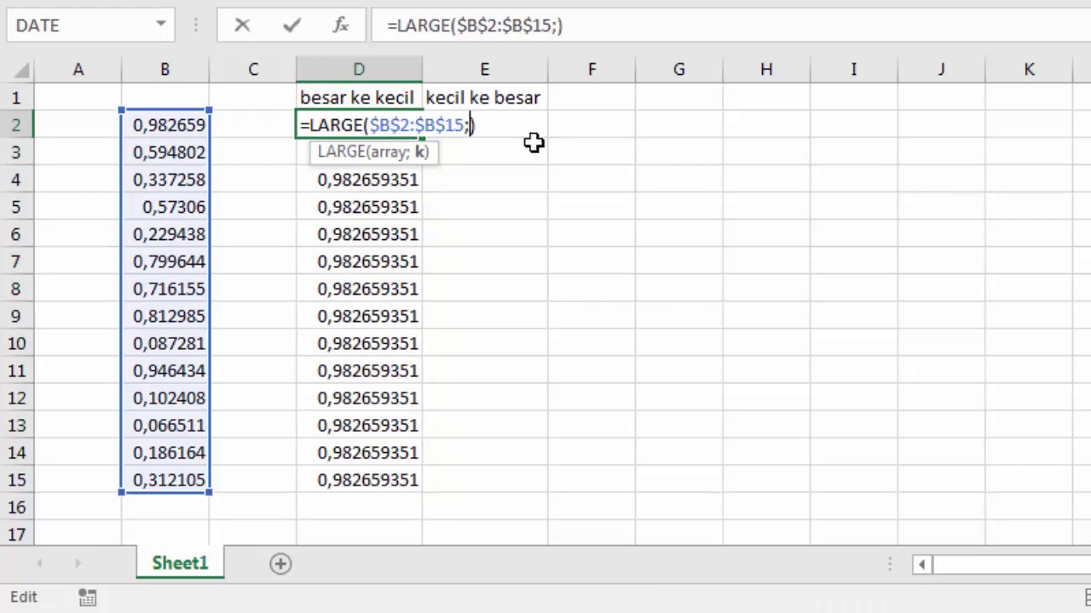
pyautogui.write('ro')
pyautogui.press('Down')
pyautogui.press('Down')
pyautogui.press('Down')
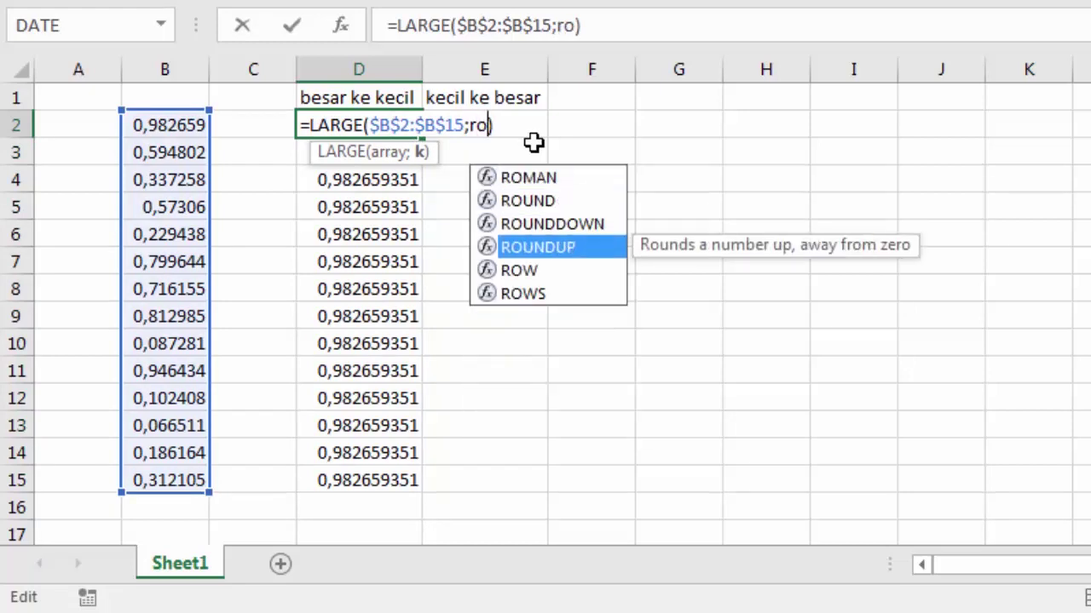
pyautogui.press('Down')
pyautogui.press('Tab')
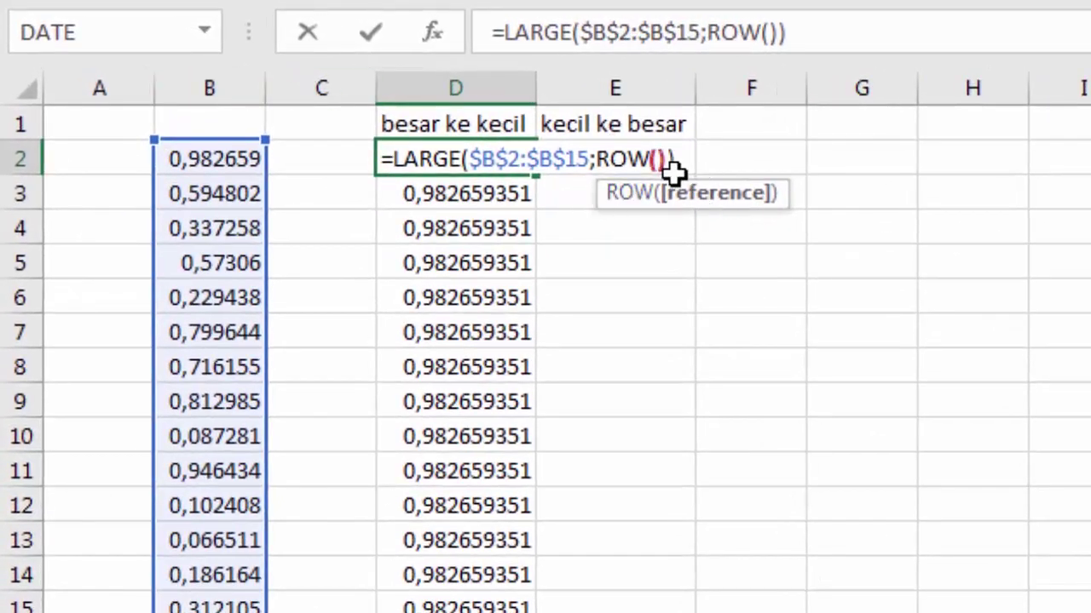
pyautogui.press('Right')
pyautogui.write('-')
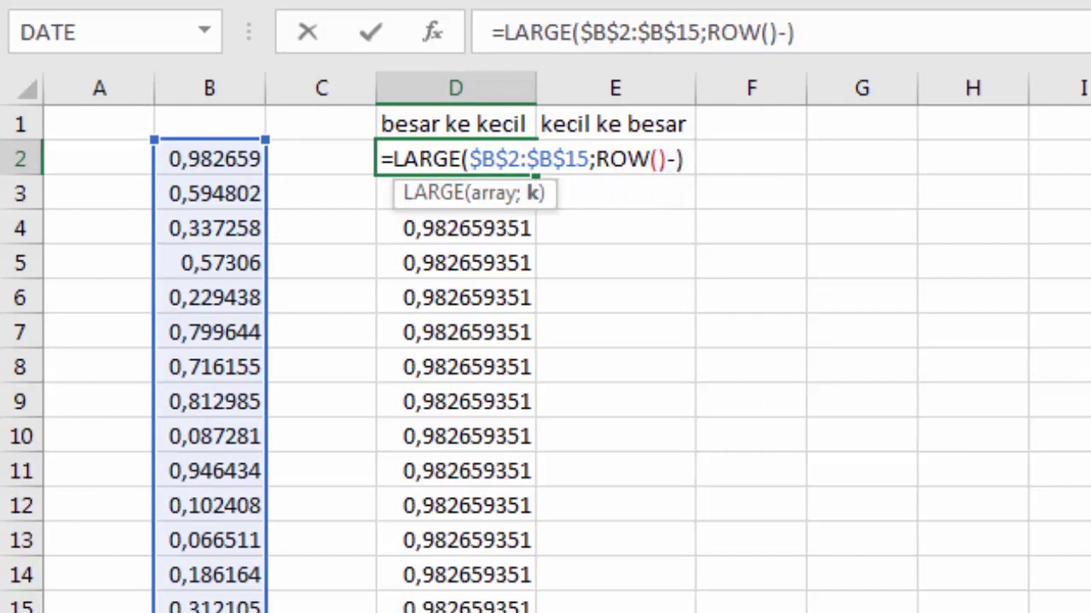
pyautogui.write('1')
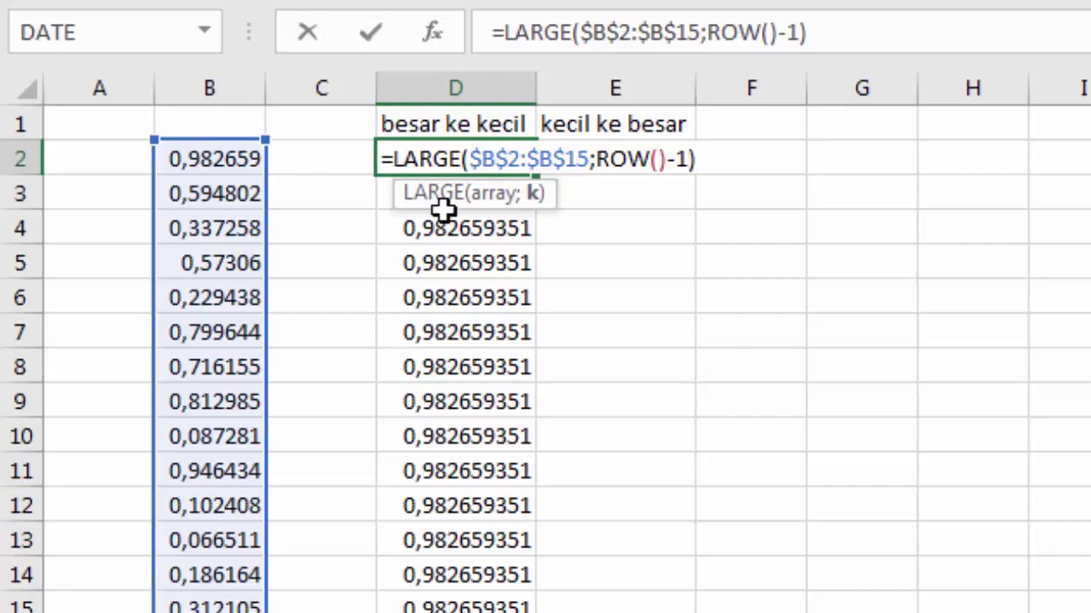
pyautogui.press('Return')
pyautogui.click(503, 159)
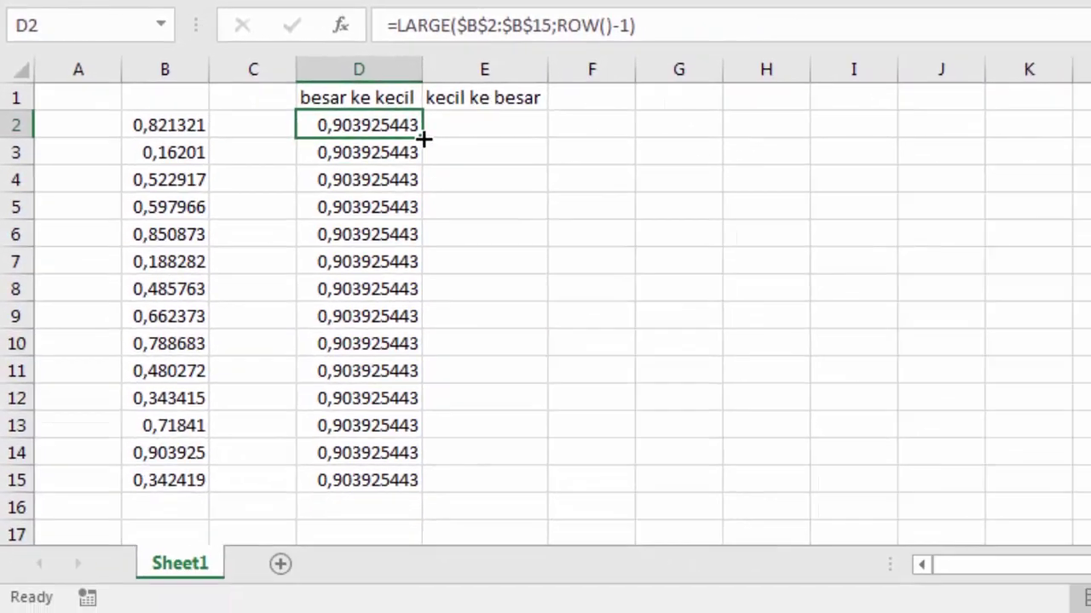
pyautogui.doubleClick(470, 153)
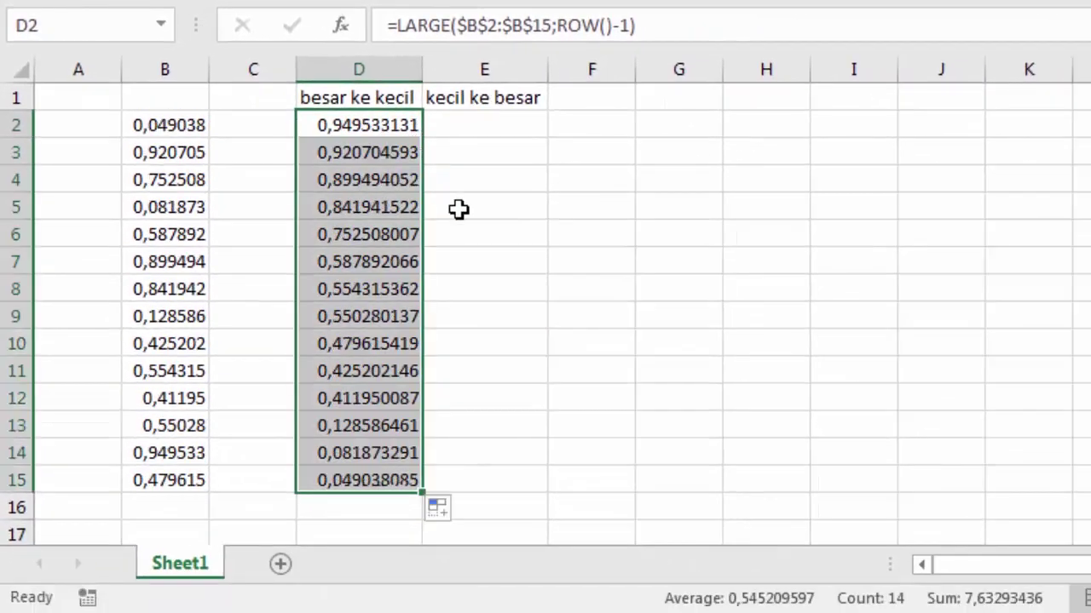
pyautogui.click(533, 127)
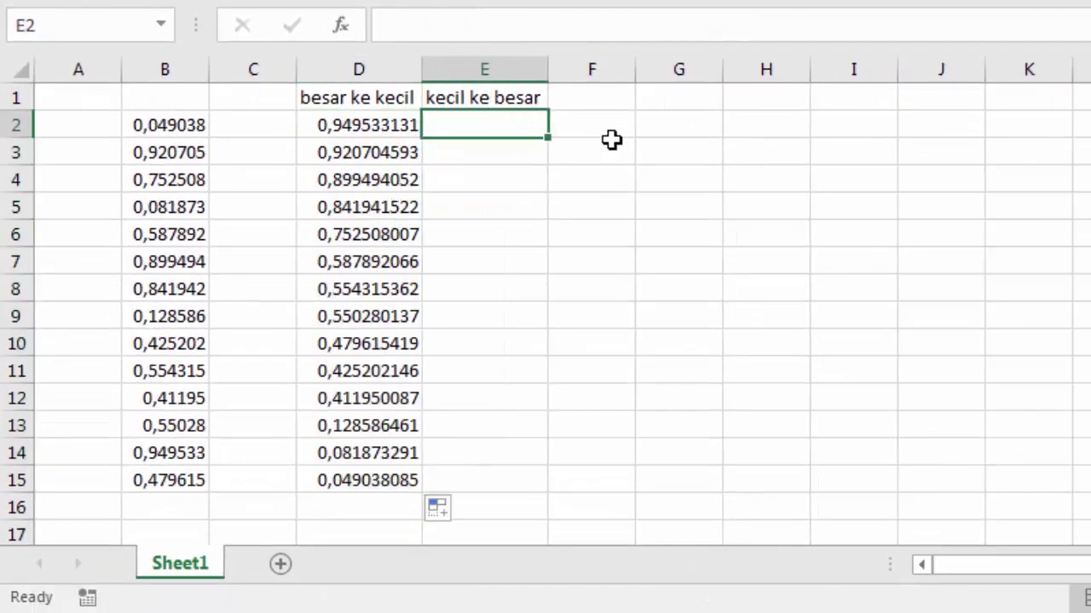
pyautogui.click(609, 128)
pyautogui.click(686, 130)
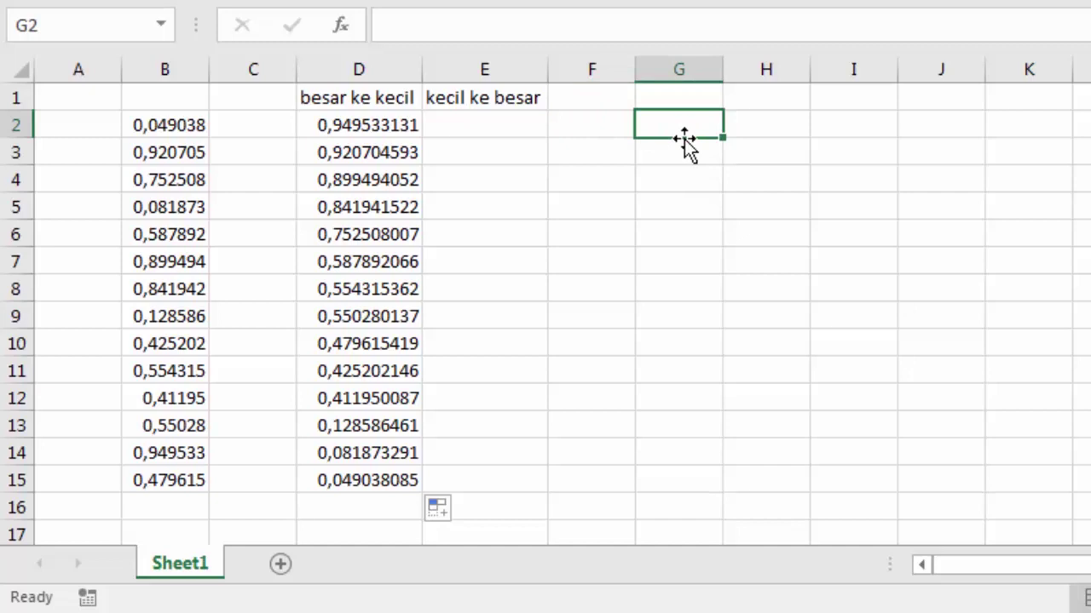
pyautogui.write('=ro')
pyautogui.press('Down')
pyautogui.press('Down')
pyautogui.press('Down')
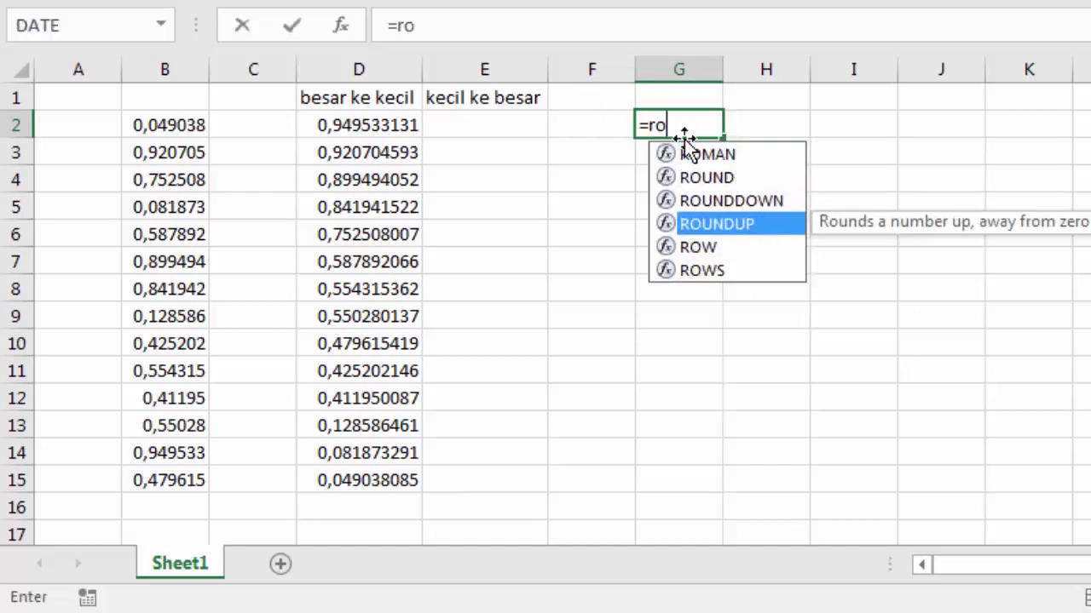
pyautogui.press('Down')
pyautogui.press('Tab')
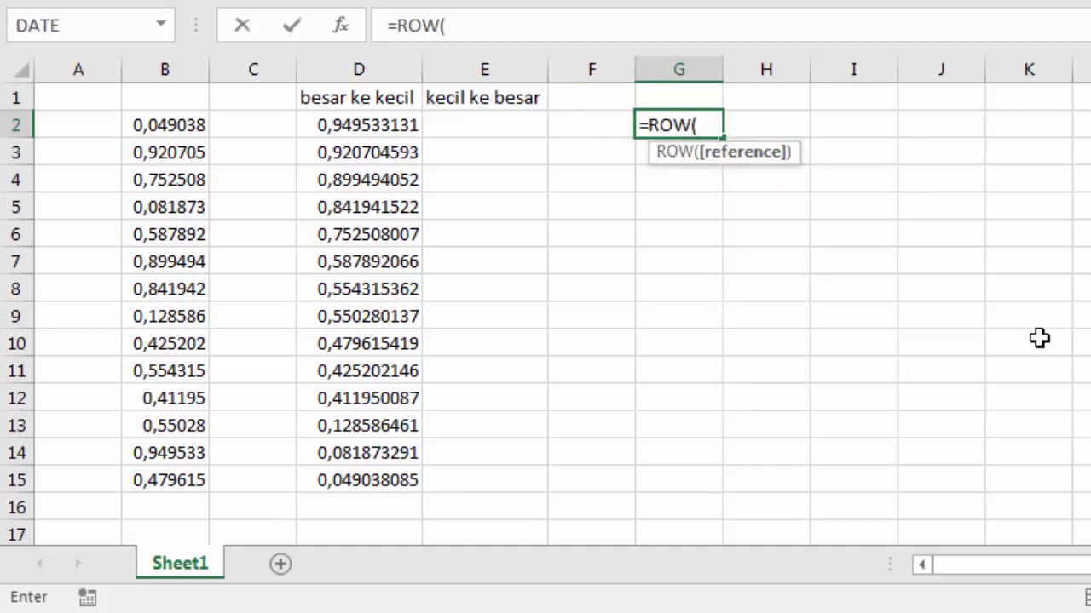
pyautogui.press('Return')
pyautogui.click(703, 124)
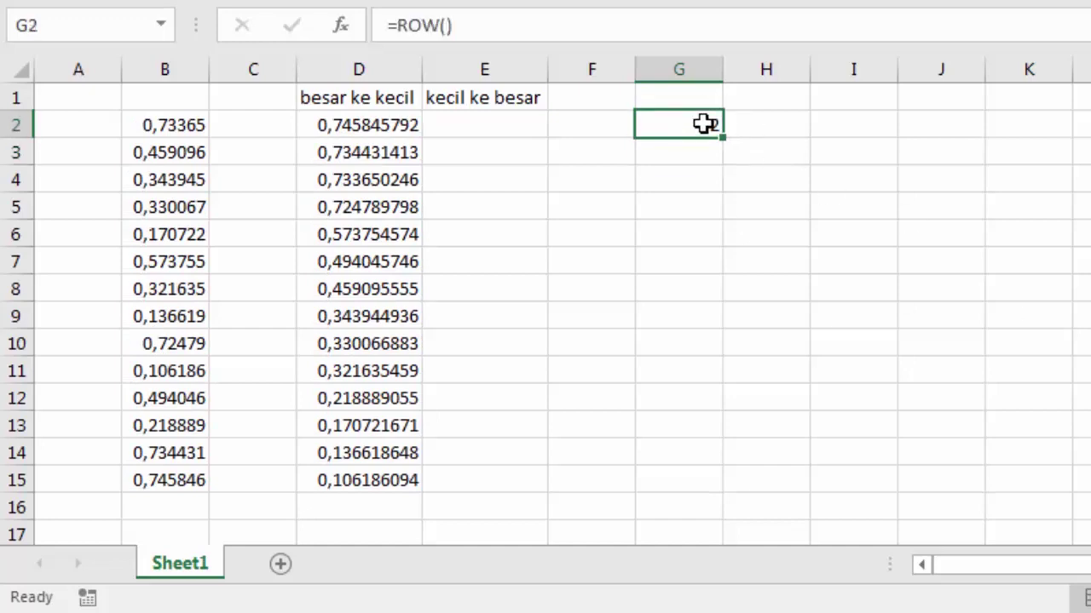
pyautogui.click(706, 96)
pyautogui.write('=')
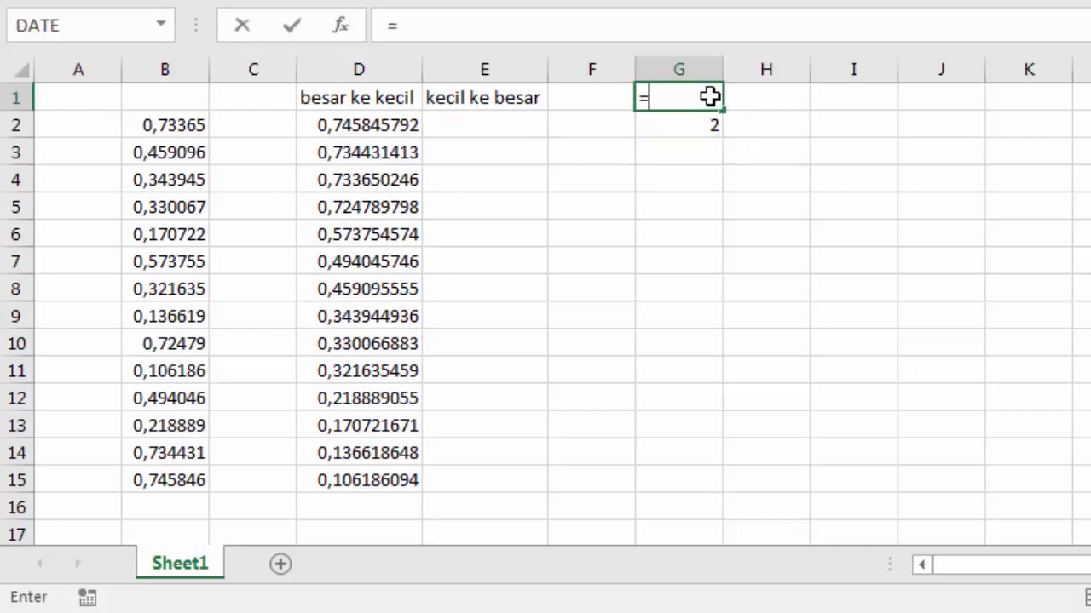
pyautogui.write('ro')
pyautogui.press('Down')
pyautogui.press('Down')
pyautogui.press('Down')
pyautogui.press('Down')
pyautogui.press('Tab')
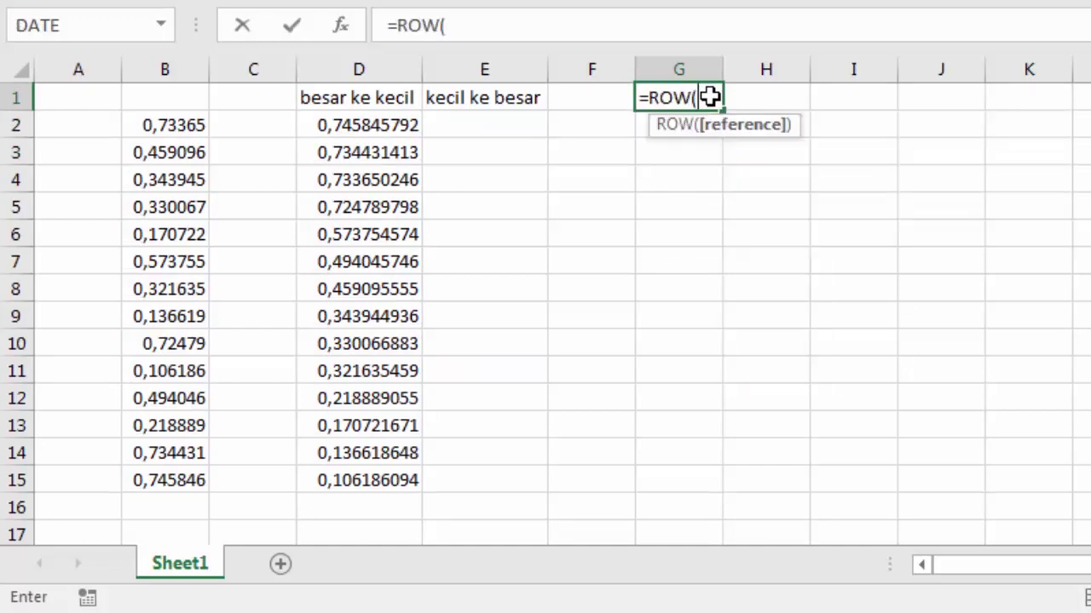
pyautogui.press('Return')
pyautogui.click(709, 97)
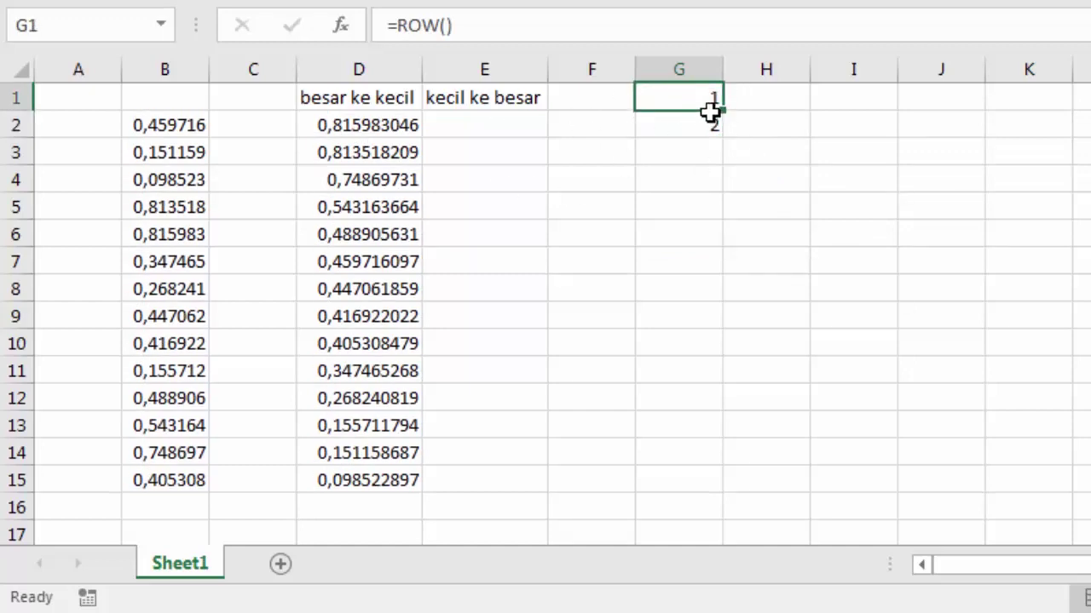
pyautogui.moveTo(706, 98); pyautogui.dragTo(708, 165)
pyautogui.press('Delete')
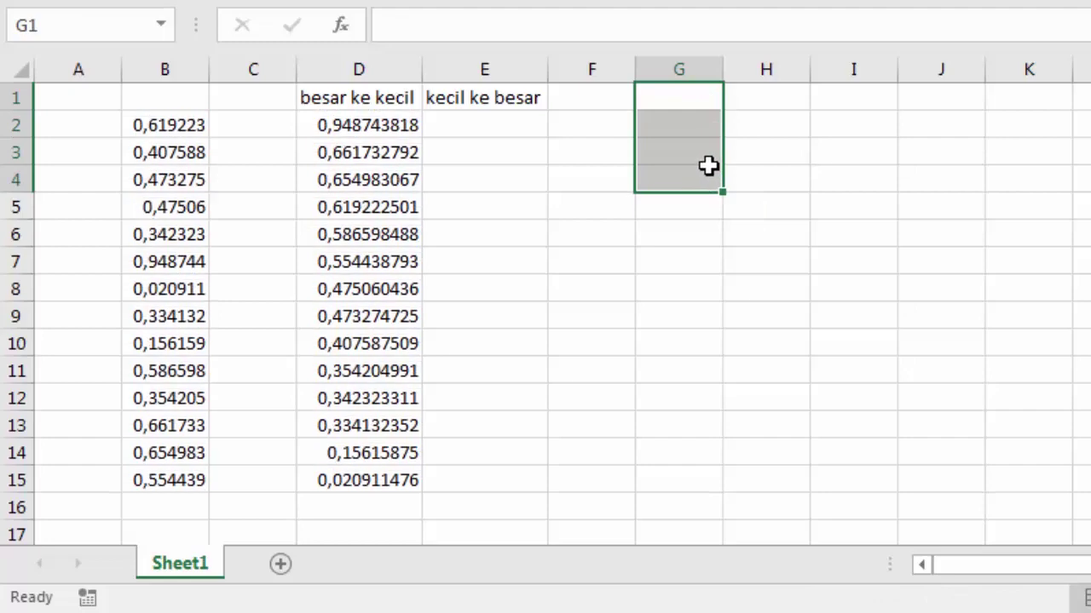
pyautogui.click(587, 194)
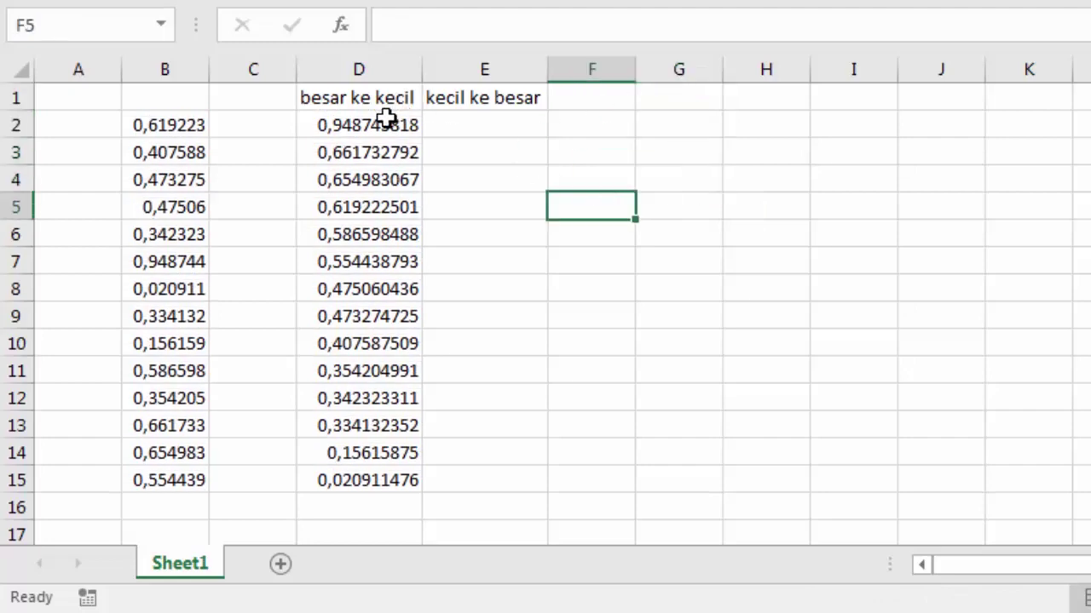
# Cut D2:D15 to four decimal places, showing 0,9487 down to 0,0209
pyautogui.moveTo(385, 119); pyautogui.dragTo(384, 480)
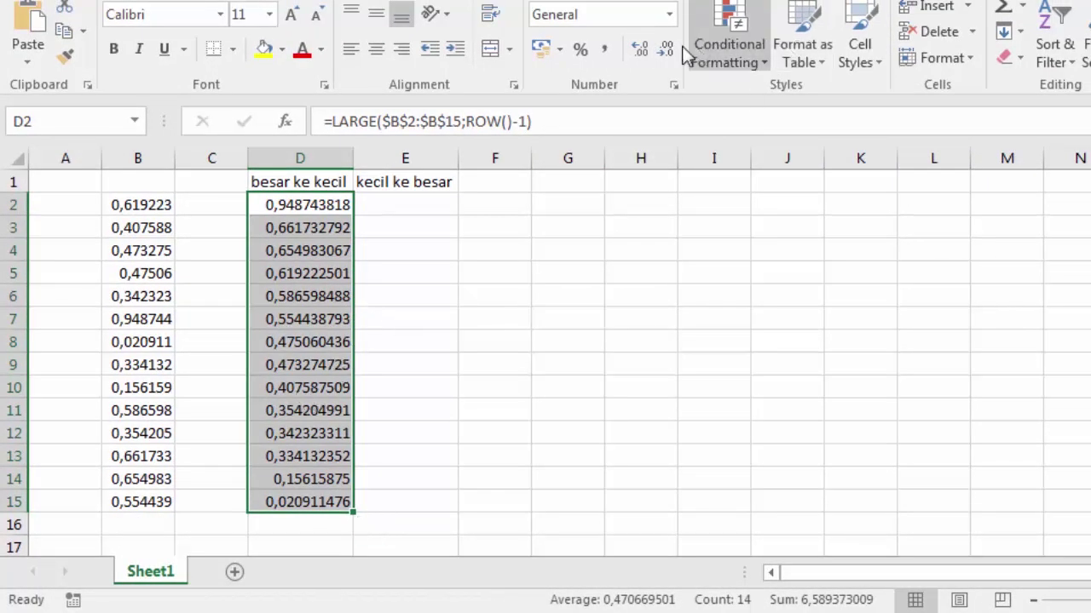
pyautogui.click(640, 51)
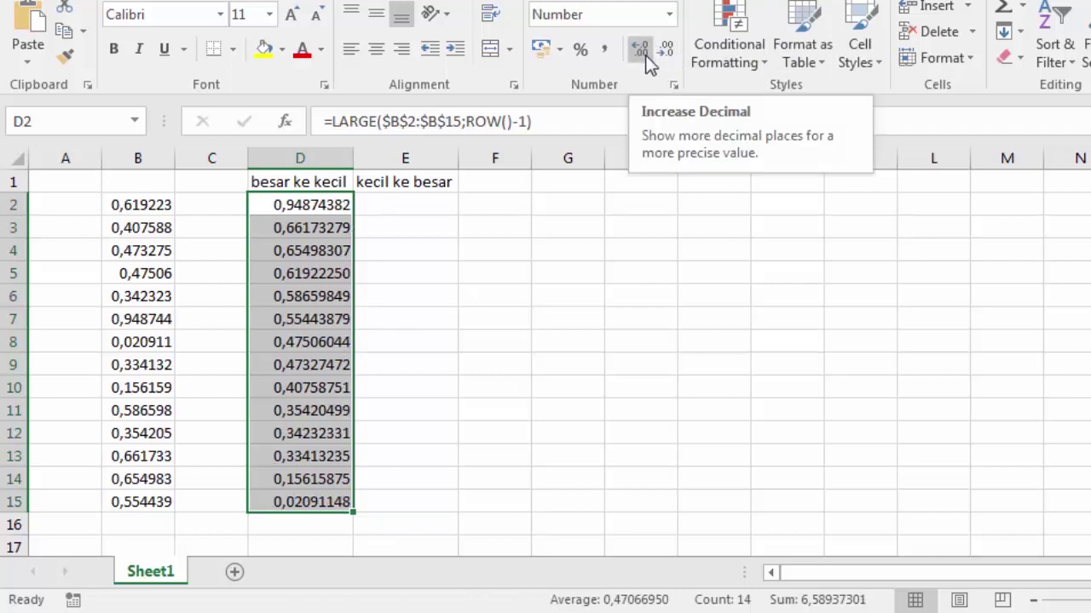
pyautogui.click(674, 54)
pyautogui.click(674, 54)
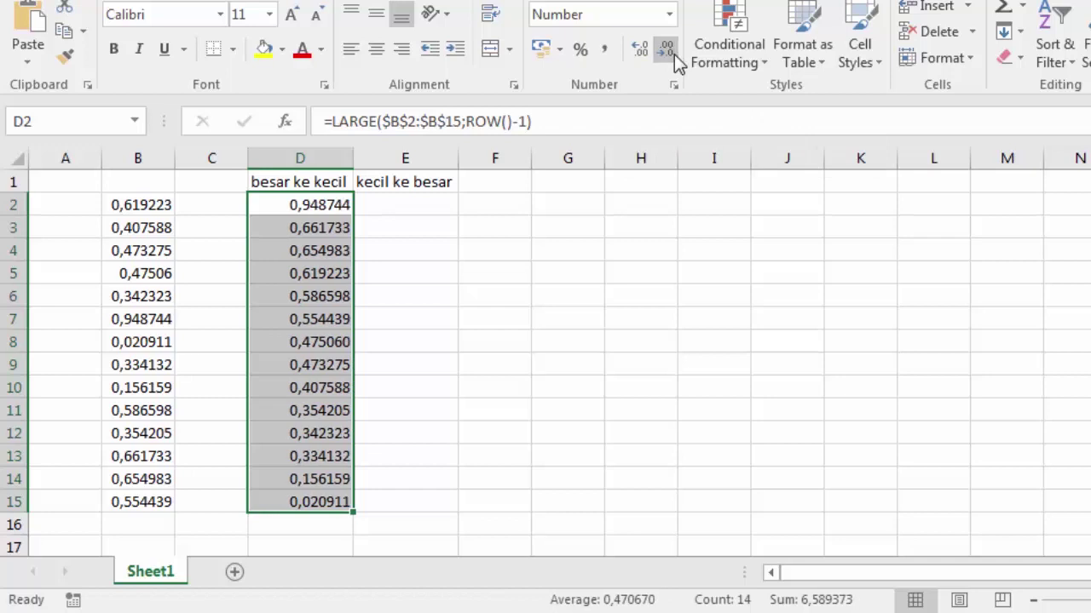
pyautogui.click(674, 55)
pyautogui.click(674, 55)
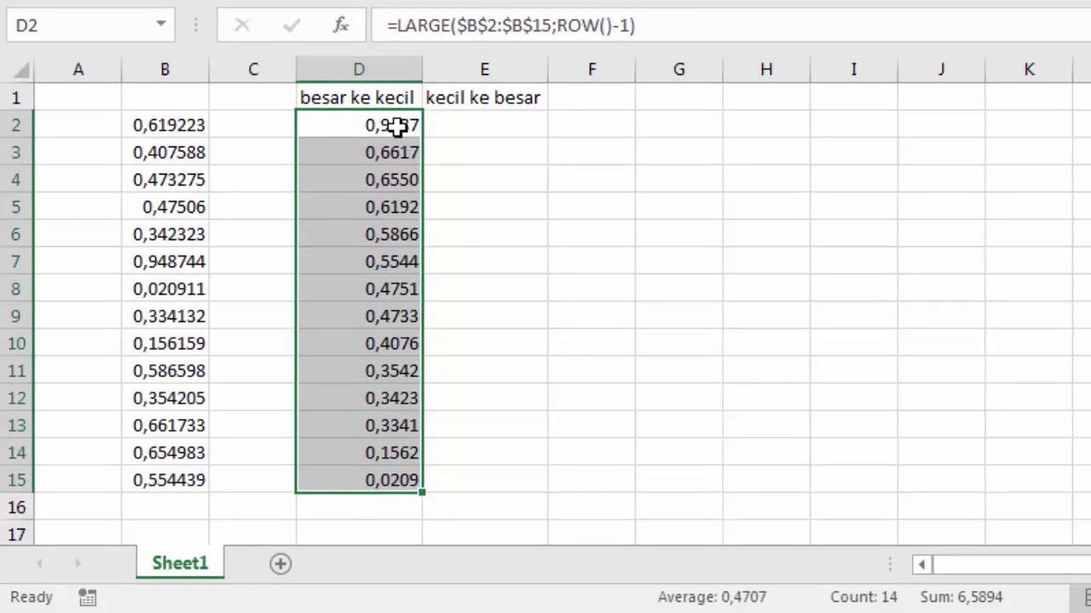
pyautogui.click(483, 127)
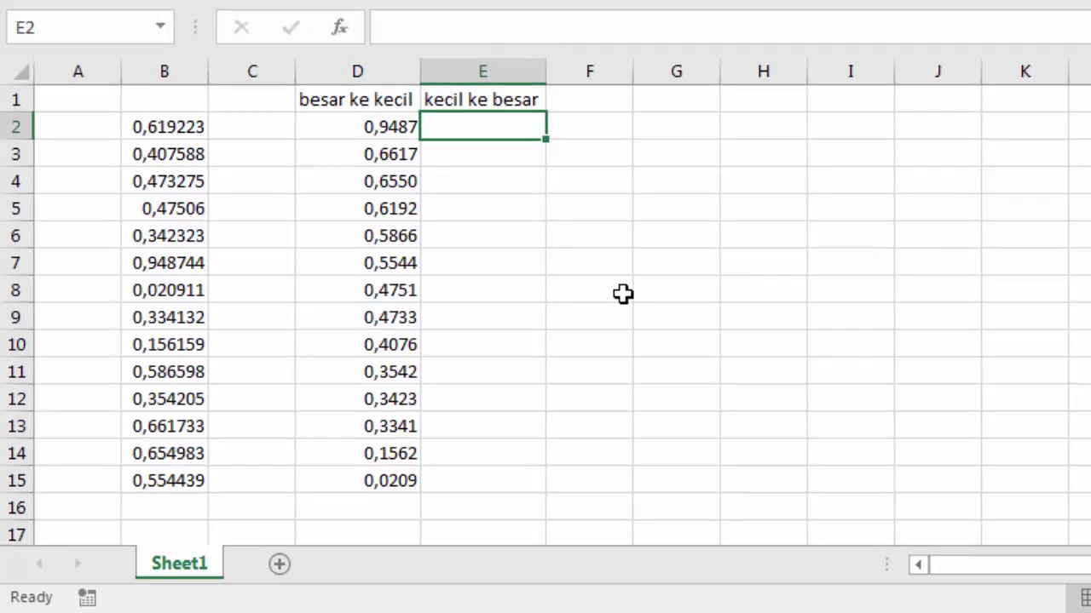
# Start a SMALL formula on column B, then cancel it
pyautogui.write('=')
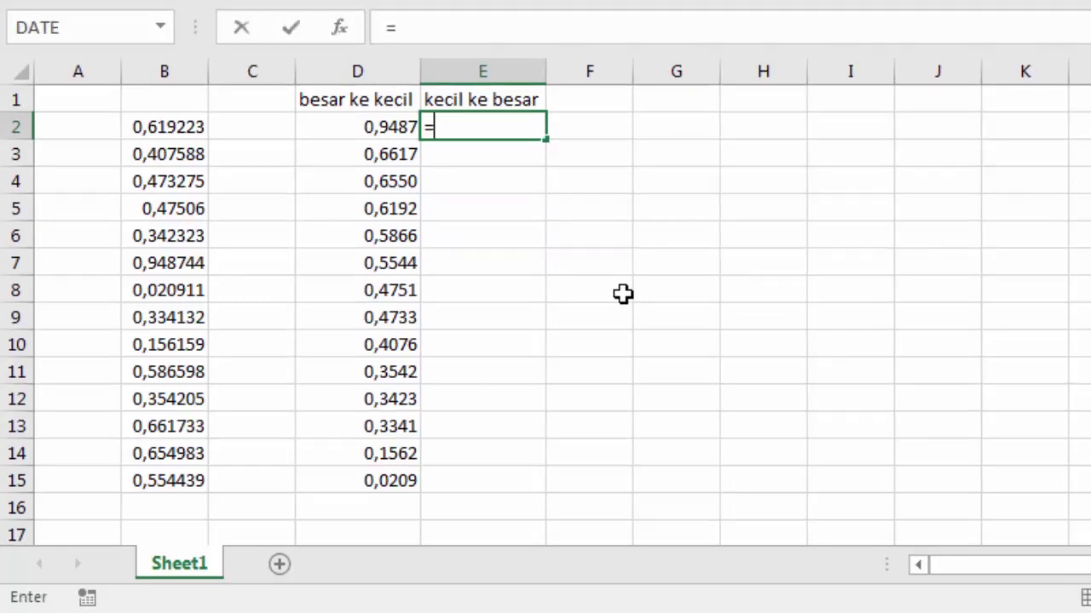
pyautogui.write('smal')
pyautogui.press('Tab')
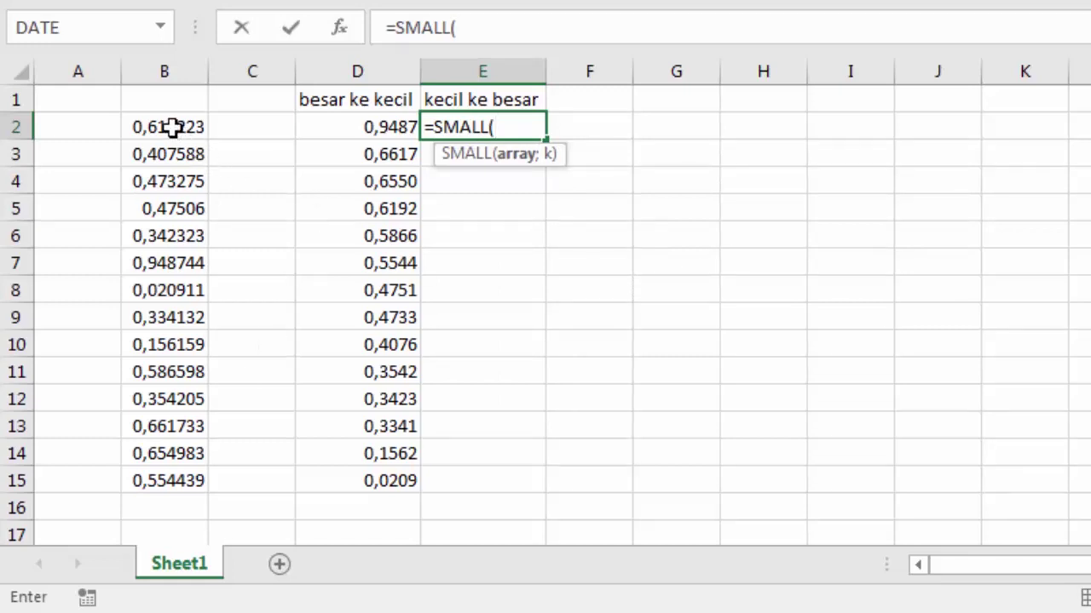
pyautogui.moveTo(173, 126); pyautogui.dragTo(171, 452)
pyautogui.press('Escape')
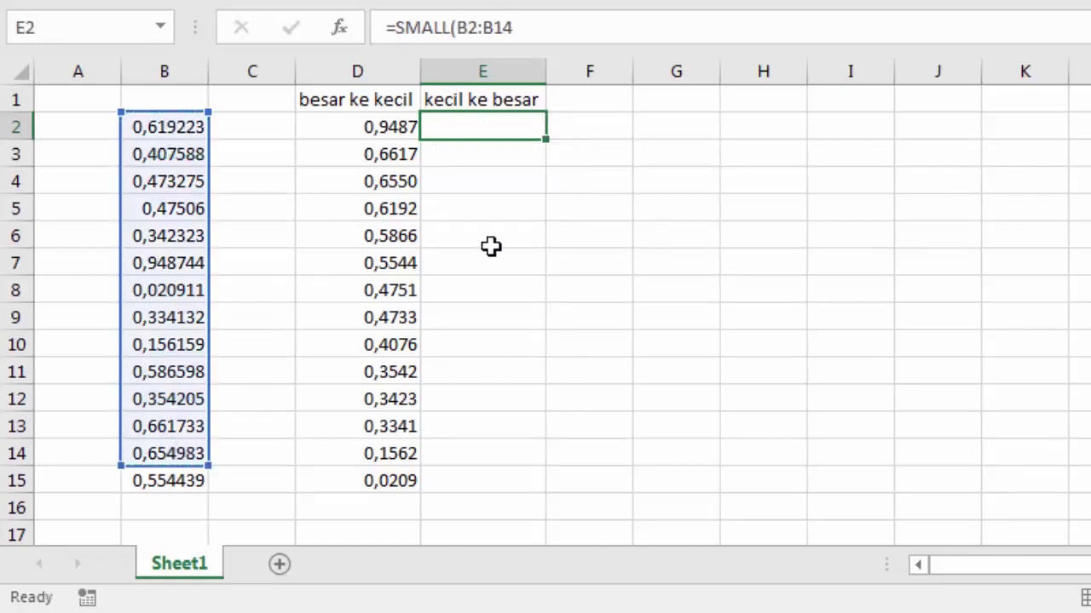
# Enter =SMALL($B$2:$B$15;ROW()-1) into all of E2:E15, accepting the parenthesis fix
pyautogui.moveTo(526, 130); pyautogui.dragTo(510, 473)
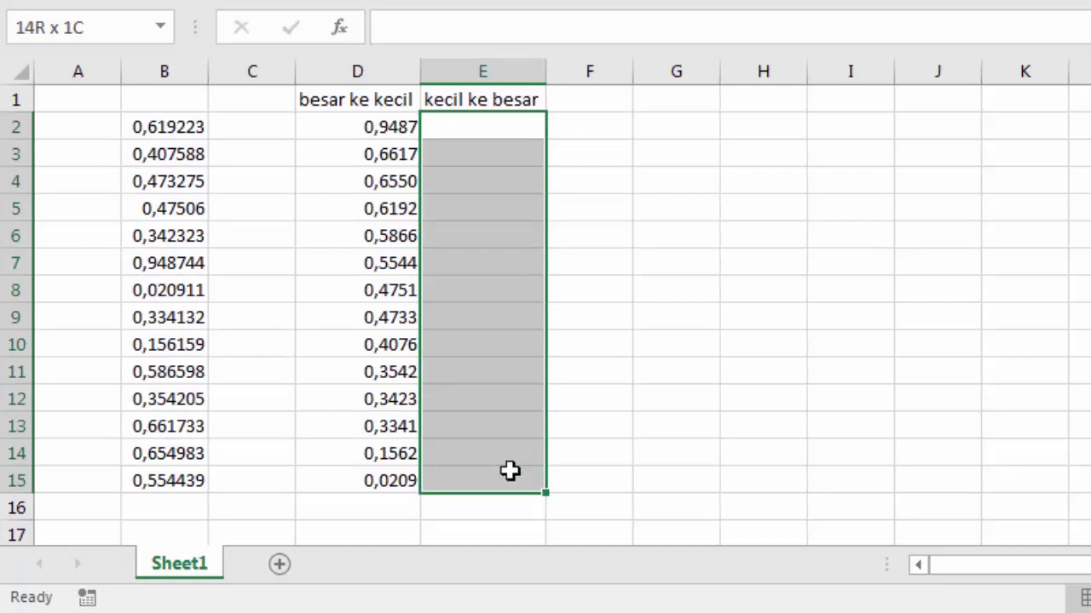
pyautogui.write('=sma')
pyautogui.press('Tab')
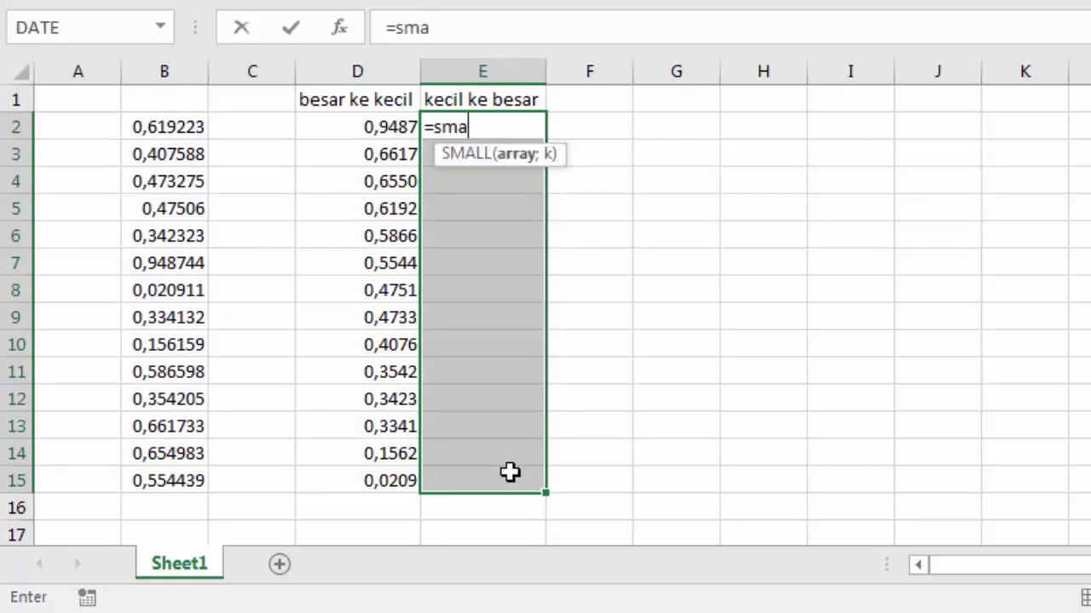
pyautogui.moveTo(168, 127); pyautogui.dragTo(196, 477)
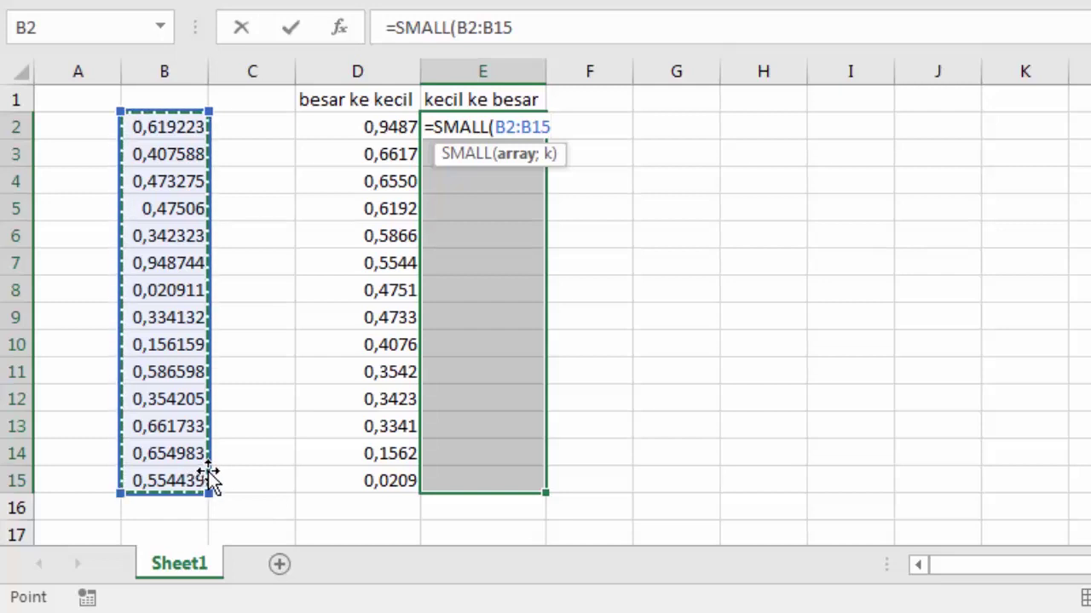
pyautogui.press('F4')
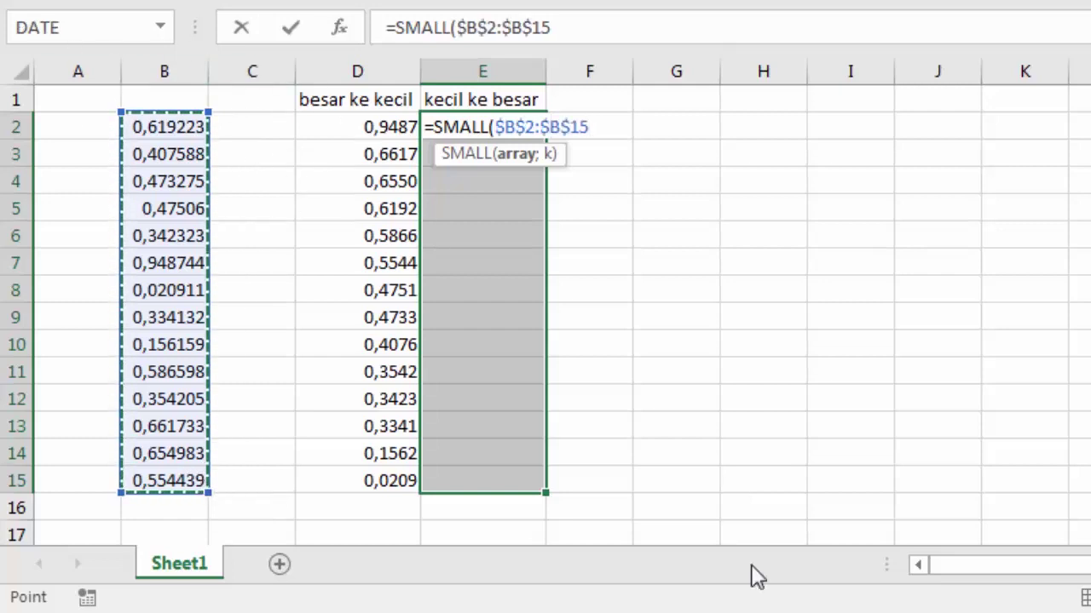
pyautogui.write(';')
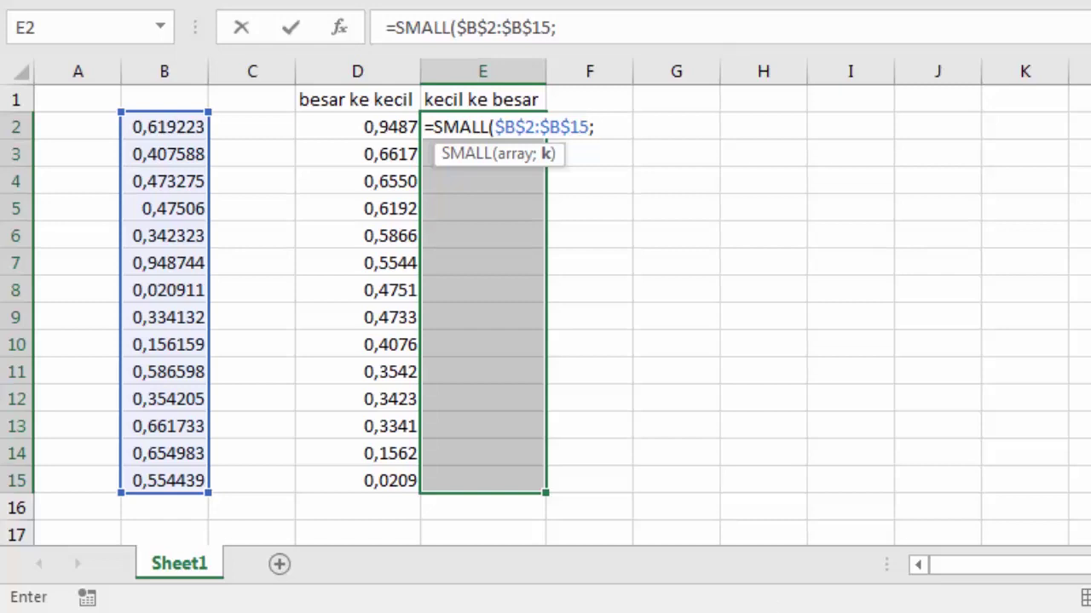
pyautogui.write('ro')
pyautogui.press('Down')
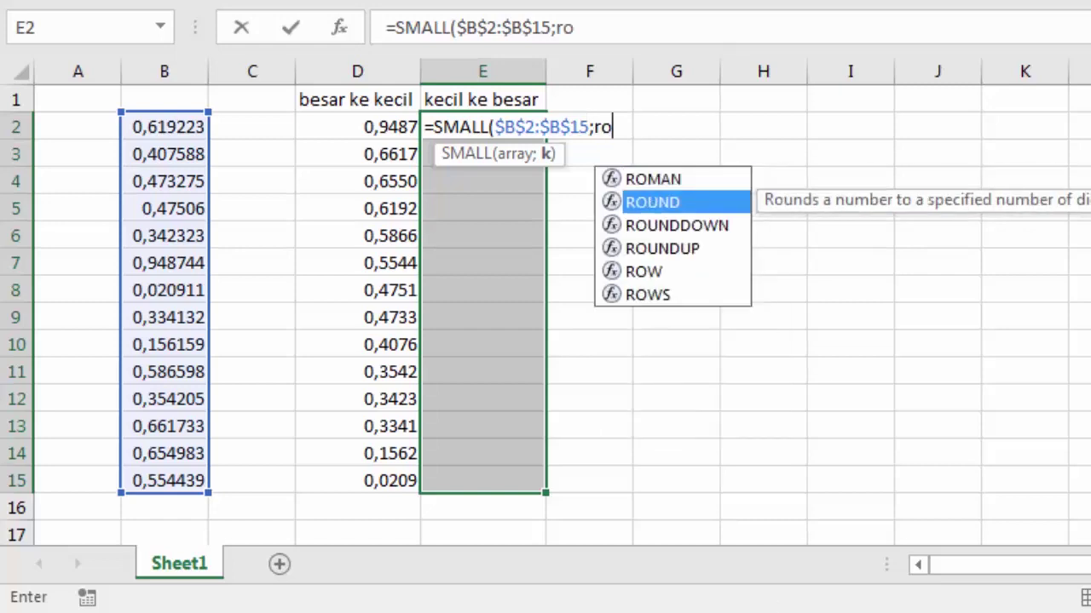
pyautogui.press('Down')
pyautogui.press('Down')
pyautogui.press('Down')
pyautogui.press('Tab')
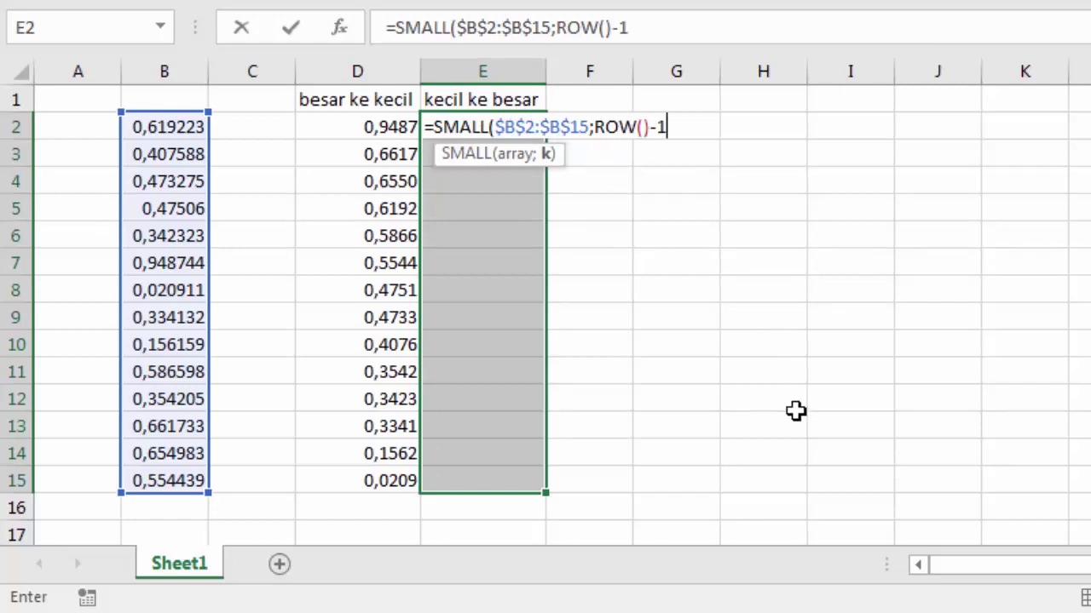
pyautogui.hotkey('ctrl', 'Return')
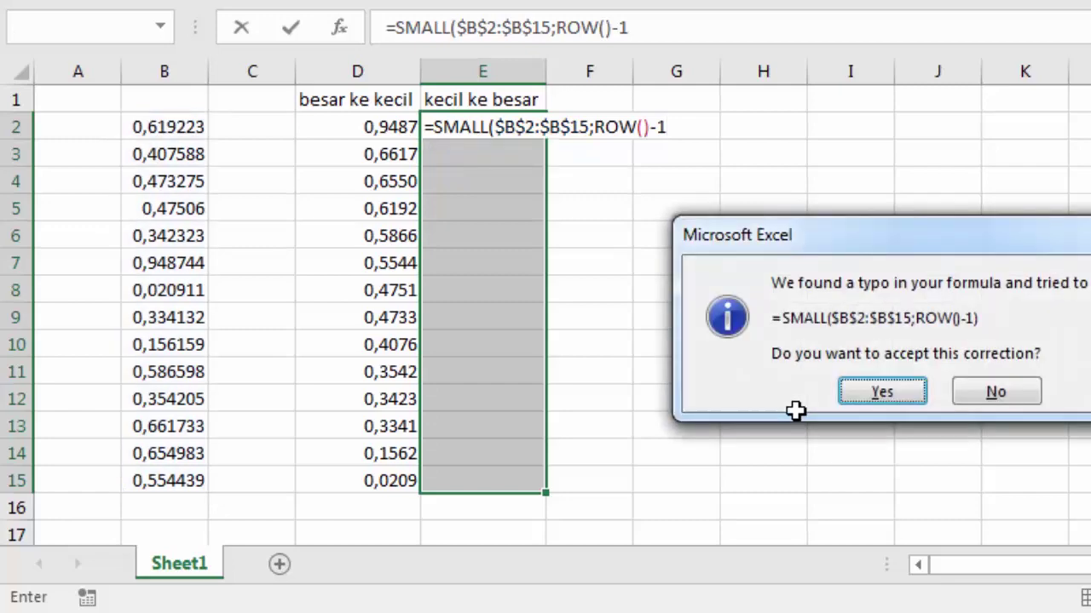
pyautogui.click(865, 408)
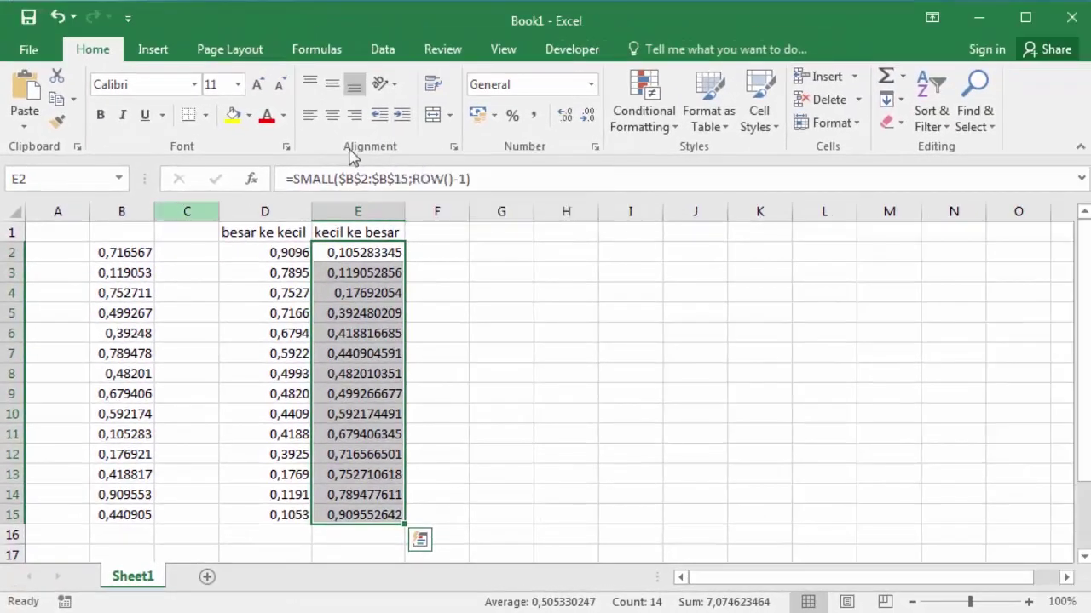
# Cut E2:E15 to four decimal places, showing 0,1053 up to 0,9096
pyautogui.click(588, 117)
pyautogui.click(590, 120)
pyautogui.click(591, 120)
pyautogui.click(590, 119)
pyautogui.click(590, 120)
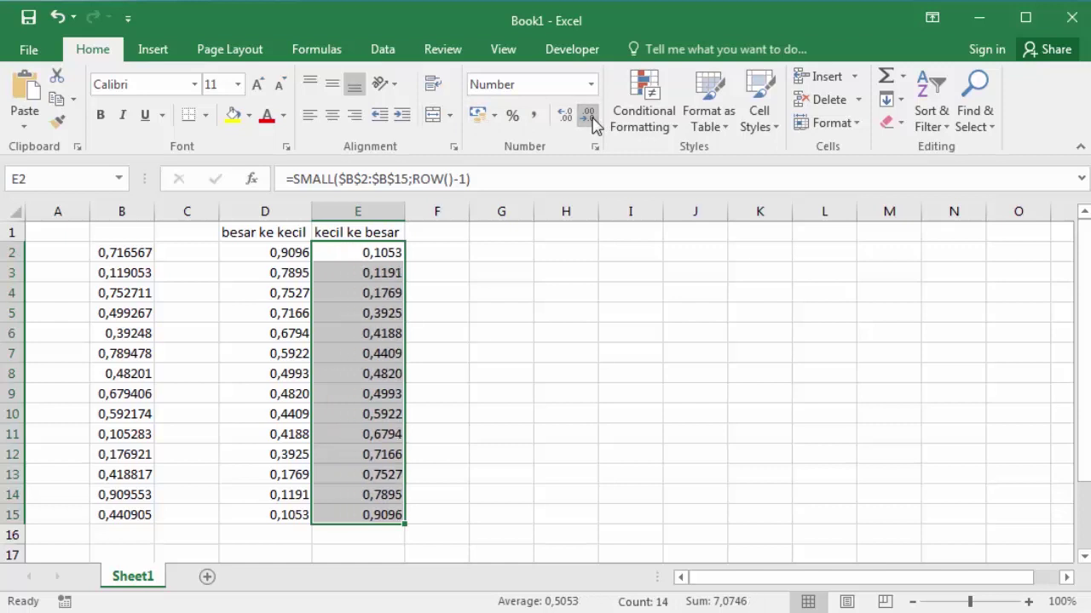
pyautogui.click(528, 316)
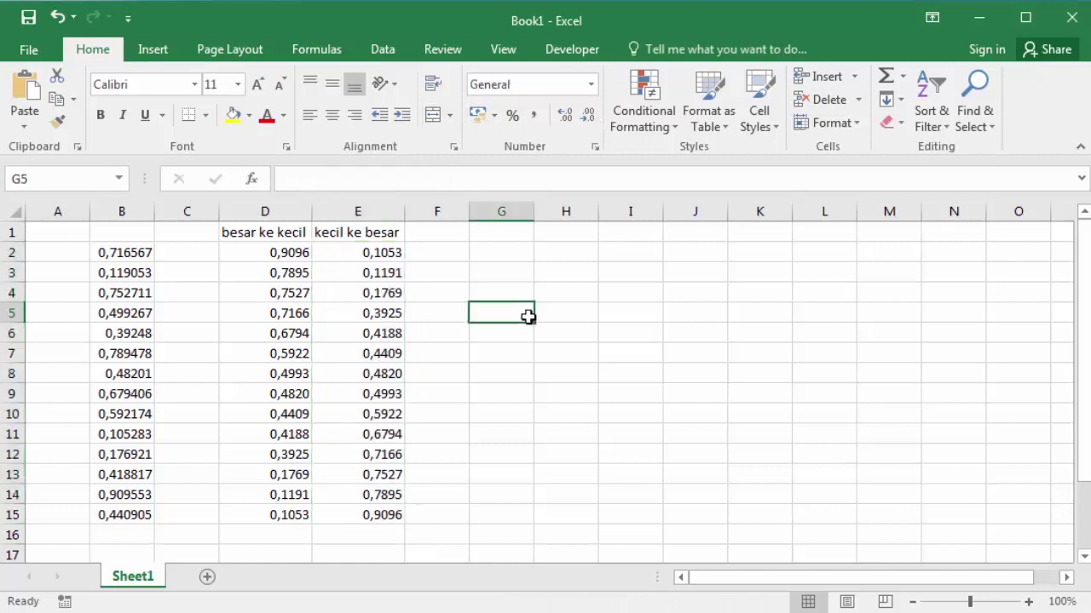
pyautogui.click(124, 294)
pyautogui.press('Up')
pyautogui.press('Up')
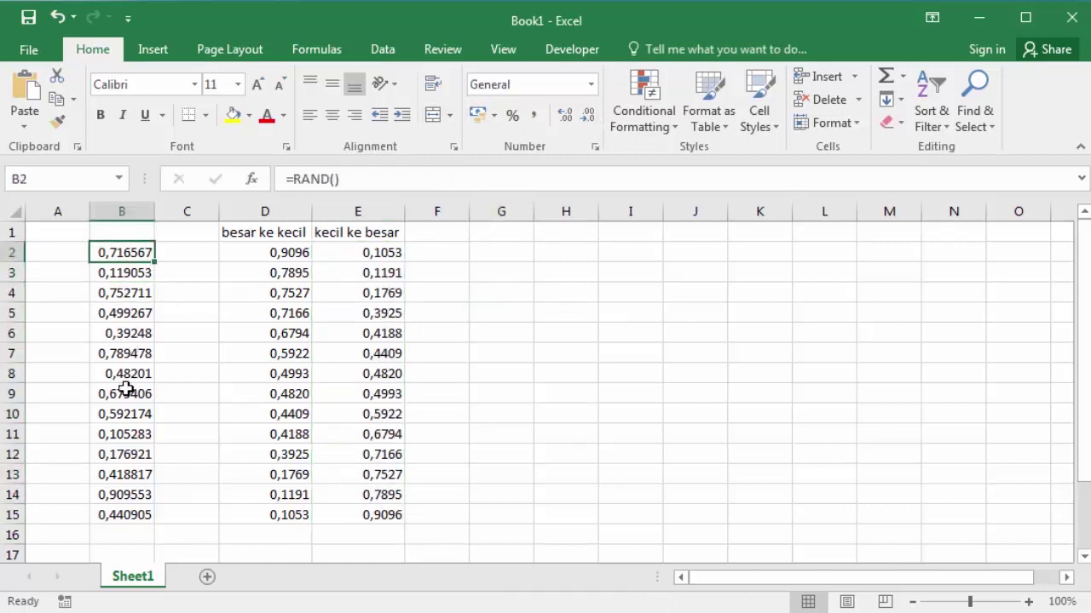
# Delete the random values from B2:B15
pyautogui.moveTo(135, 252); pyautogui.dragTo(132, 501)
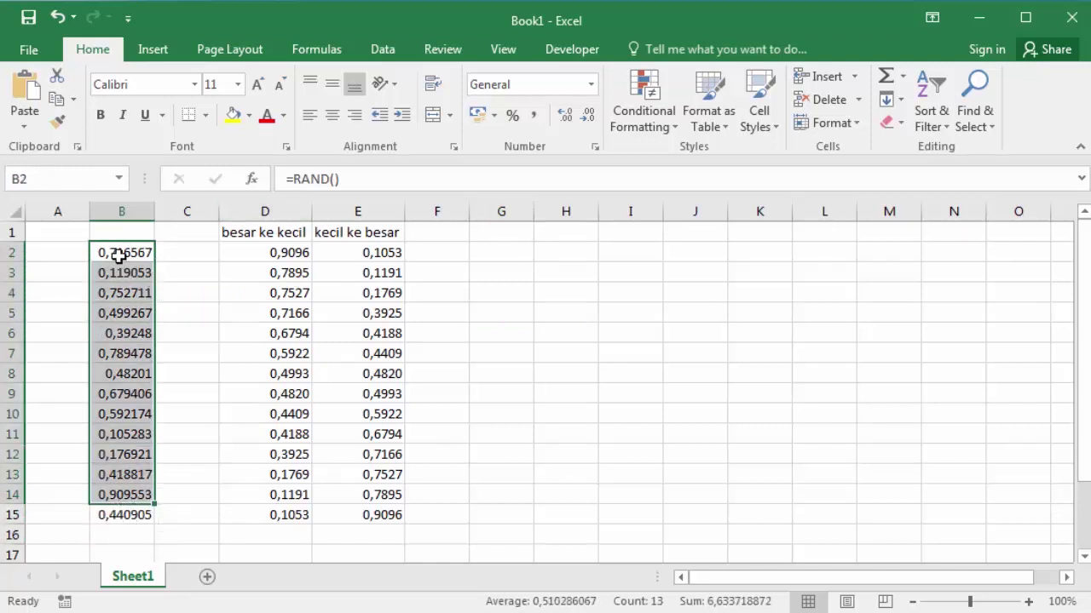
pyautogui.moveTo(117, 252); pyautogui.dragTo(97, 517)
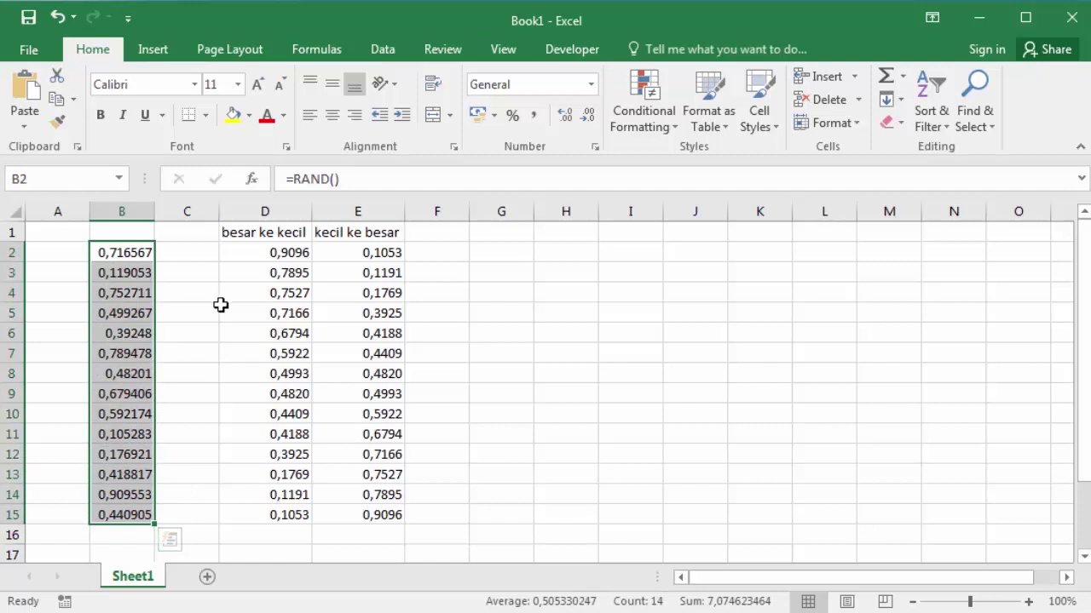
pyautogui.press('Delete')
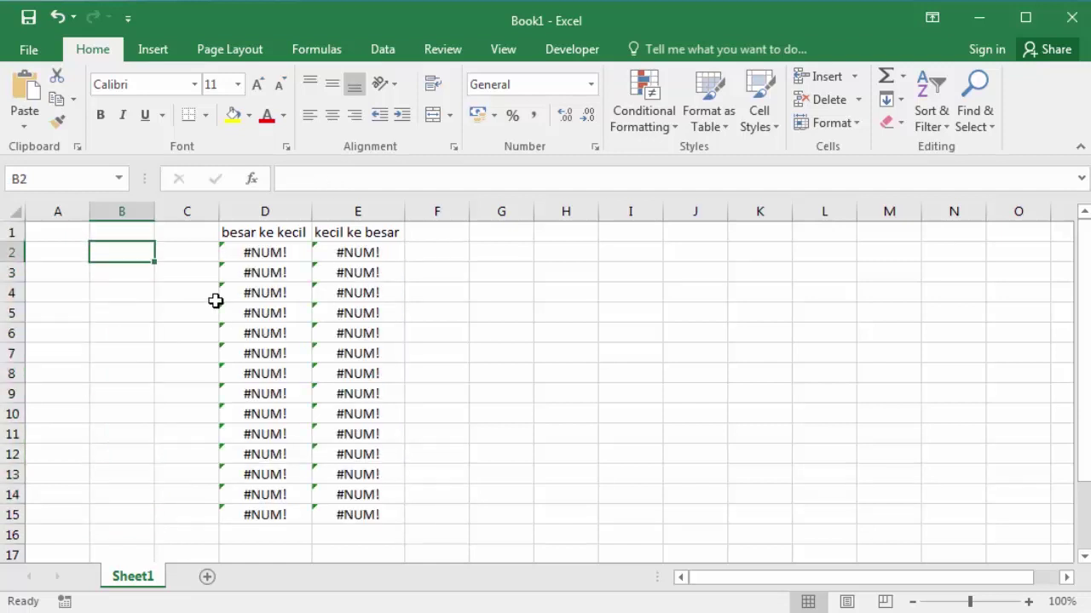
# Type 25, 5, 4, 25, 65, 2, 4 into B2 through B8
pyautogui.write('25')
pyautogui.press('Return')
pyautogui.write('5')
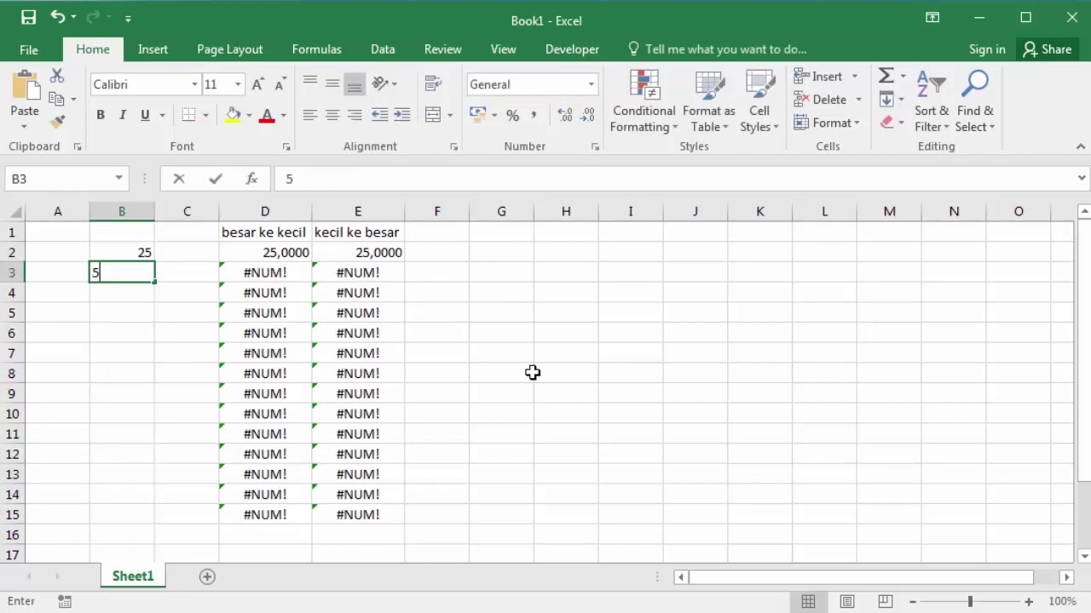
pyautogui.press('Return')
pyautogui.write('5')
pyautogui.hotkey('ctrl', 'Return')
pyautogui.press('Return')
pyautogui.press('Up')
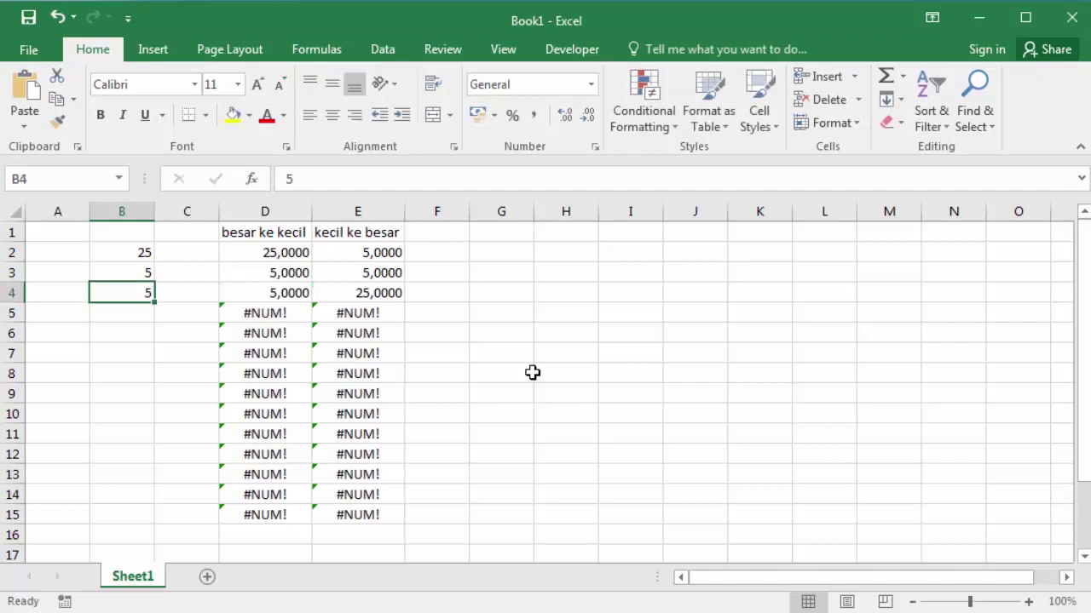
pyautogui.write('4')
pyautogui.press('Return')
pyautogui.write('25')
pyautogui.press('Return')
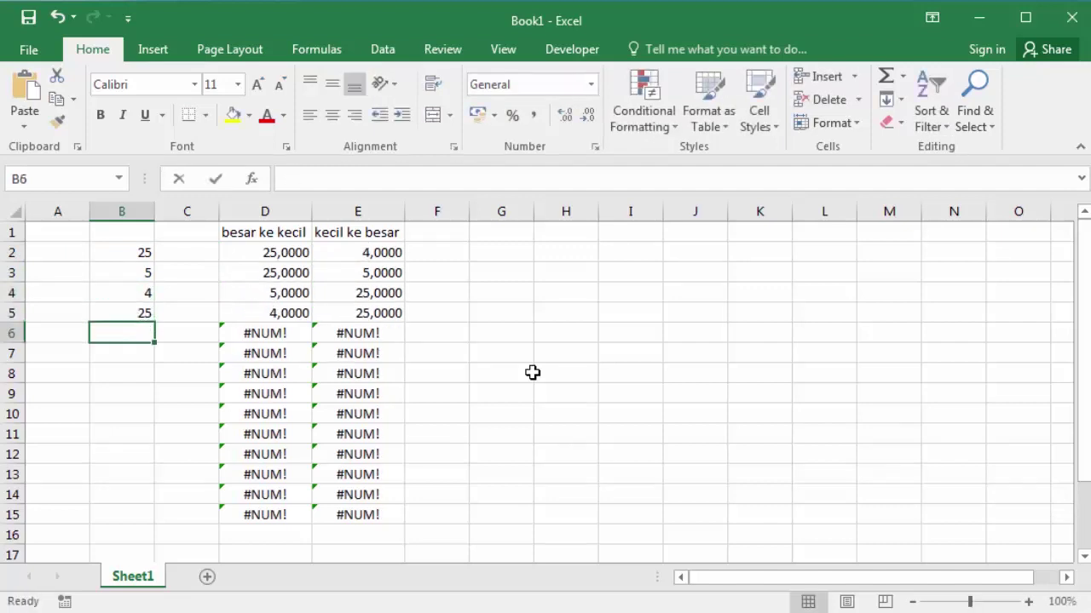
pyautogui.write('65')
pyautogui.press('Return')
pyautogui.write('2')
pyautogui.press('Return')
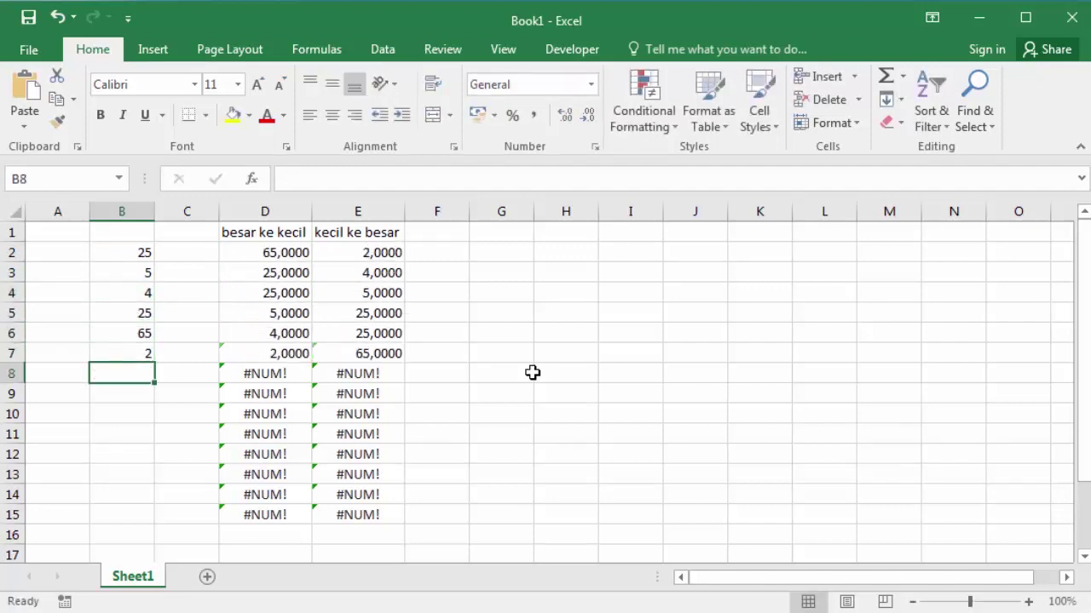
pyautogui.write('4')
pyautogui.press('Return')
# Type 5, 8, 9, 5, 12, 46, 58 into B9 through B15
pyautogui.write('5')
pyautogui.press('Return')
pyautogui.write('8')
pyautogui.press('Return')
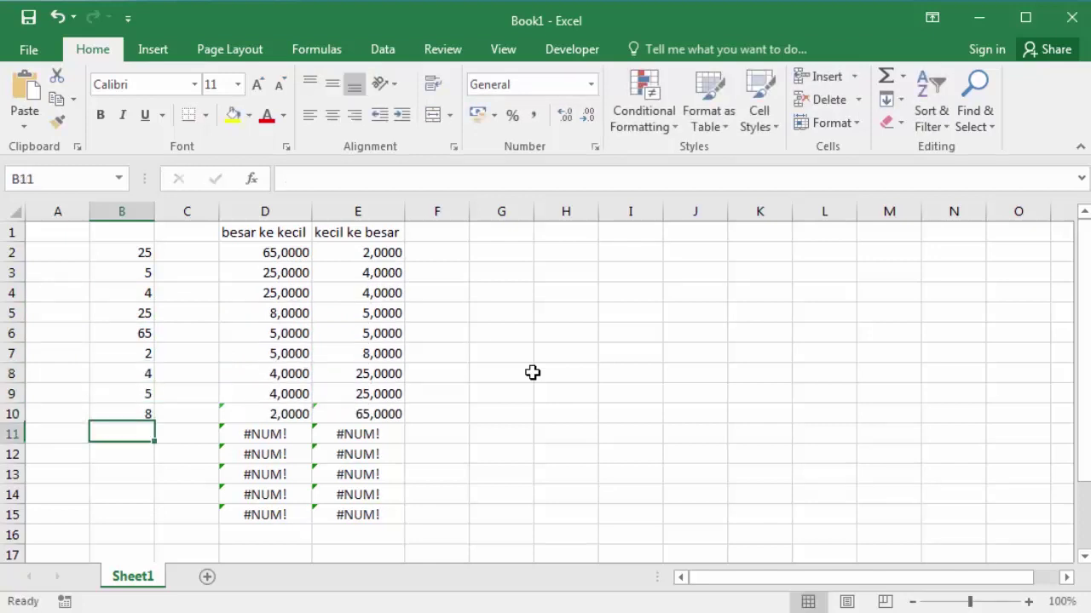
pyautogui.write('9')
pyautogui.press('Return')
pyautogui.write('5')
pyautogui.press('Return')
pyautogui.write('12')
pyautogui.press('Return')
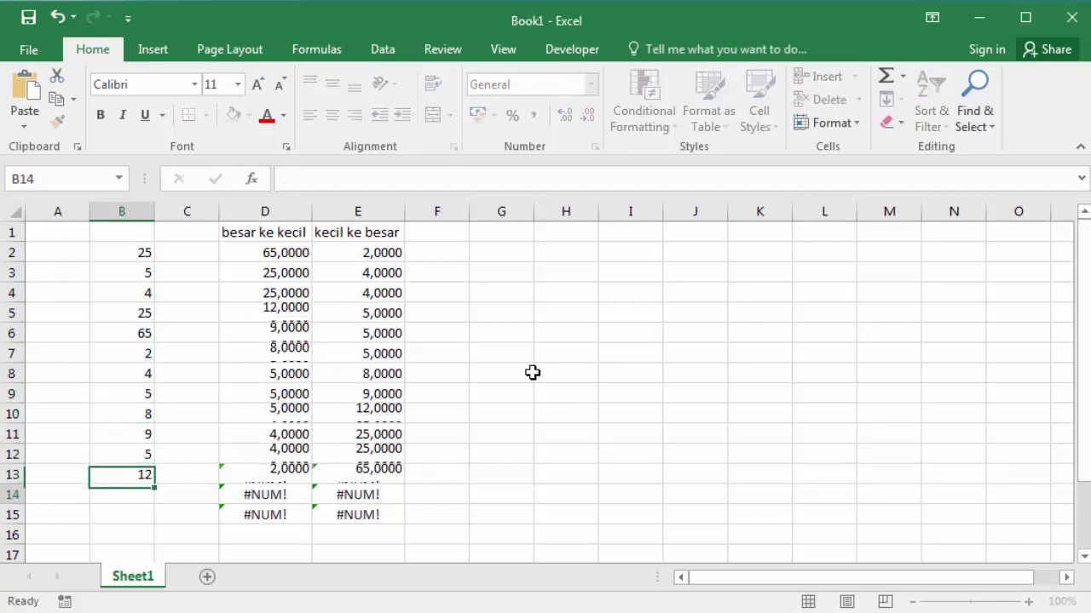
pyautogui.write('46')
pyautogui.press('Return')
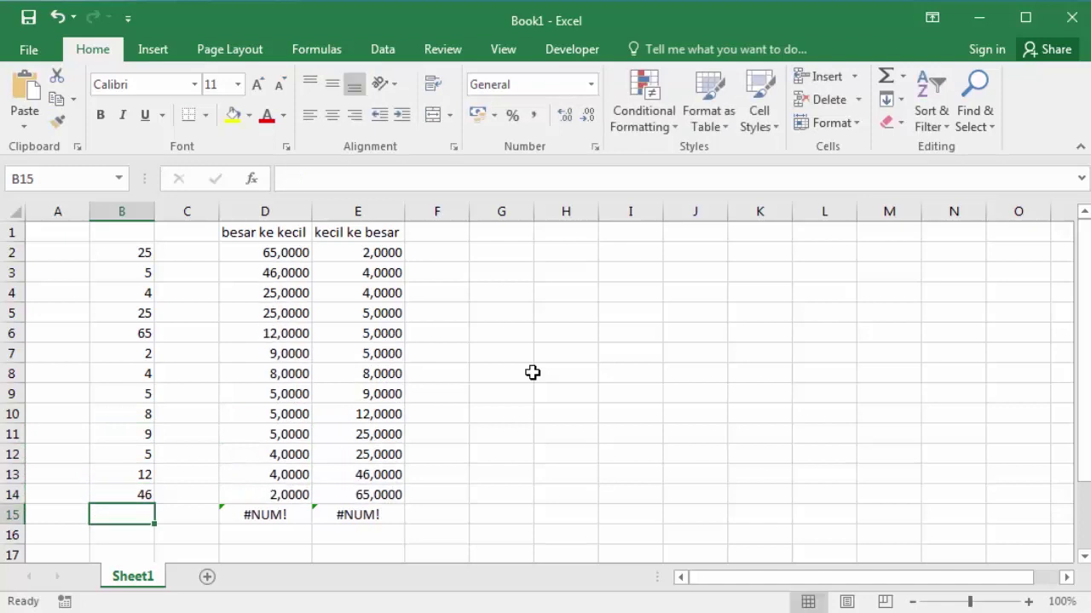
pyautogui.write('58')
pyautogui.press('Return')
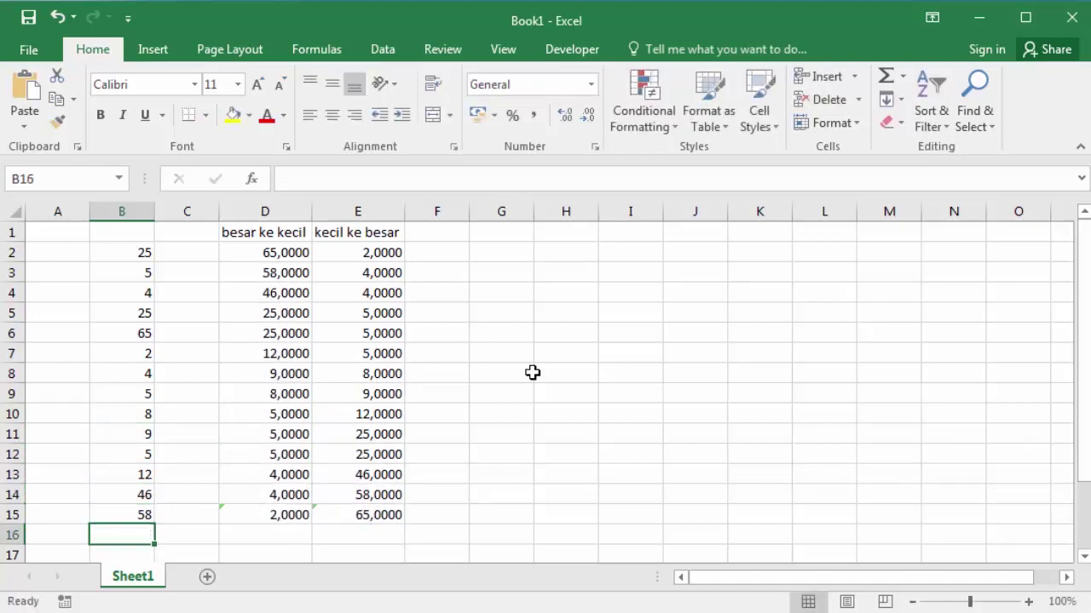
pyautogui.click(527, 385)
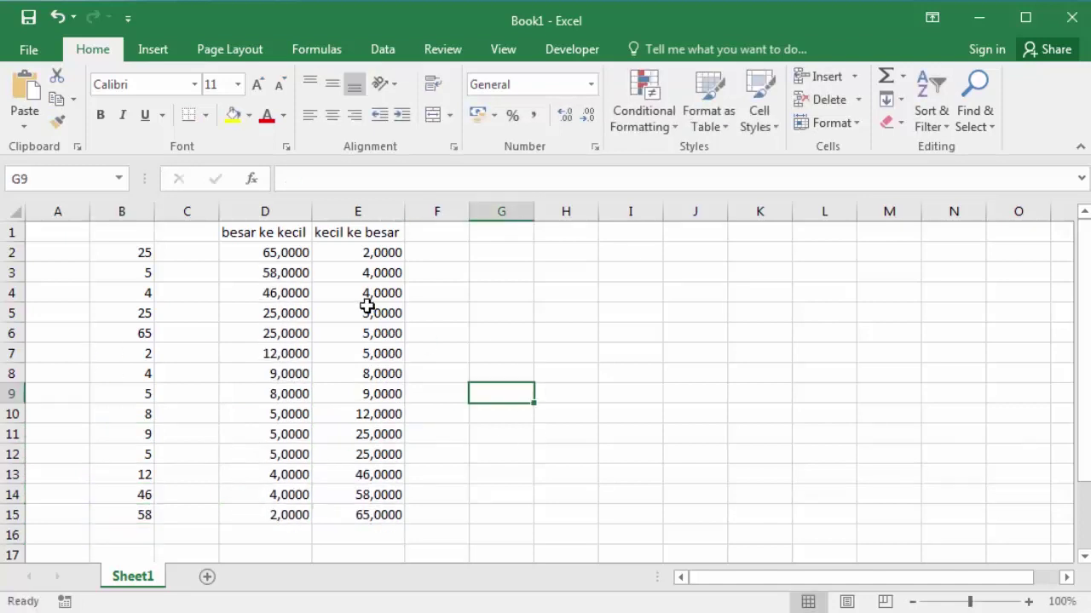
# Remove the decimal places from the LARGE results in D2:D15
pyautogui.click(283, 253)
pyautogui.moveTo(283, 253); pyautogui.dragTo(278, 508)
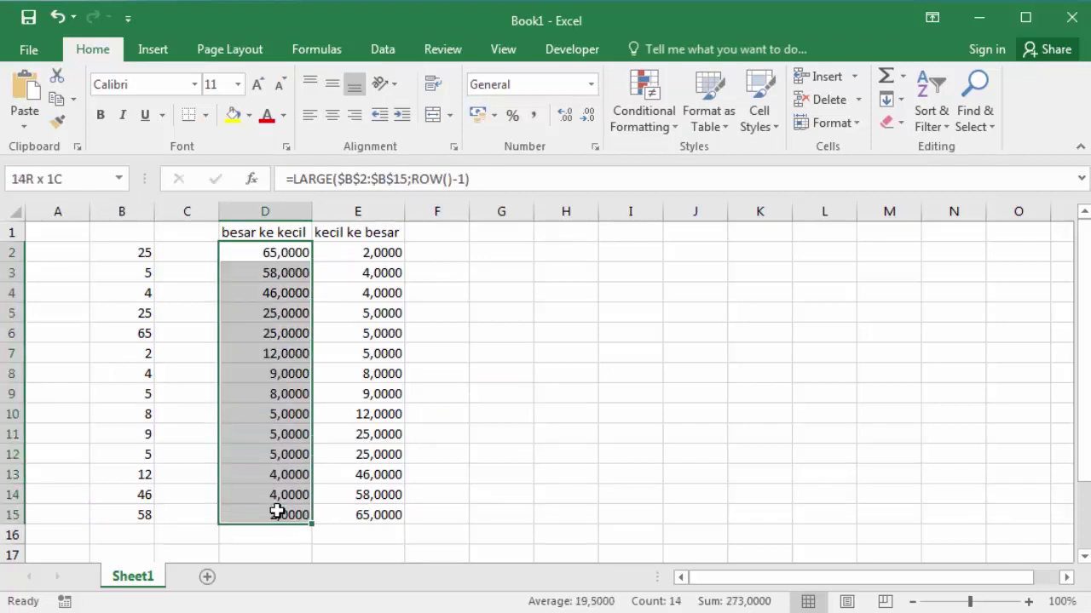
pyautogui.click(590, 120)
pyautogui.click(590, 119)
pyautogui.click(590, 119)
pyautogui.click(589, 120)
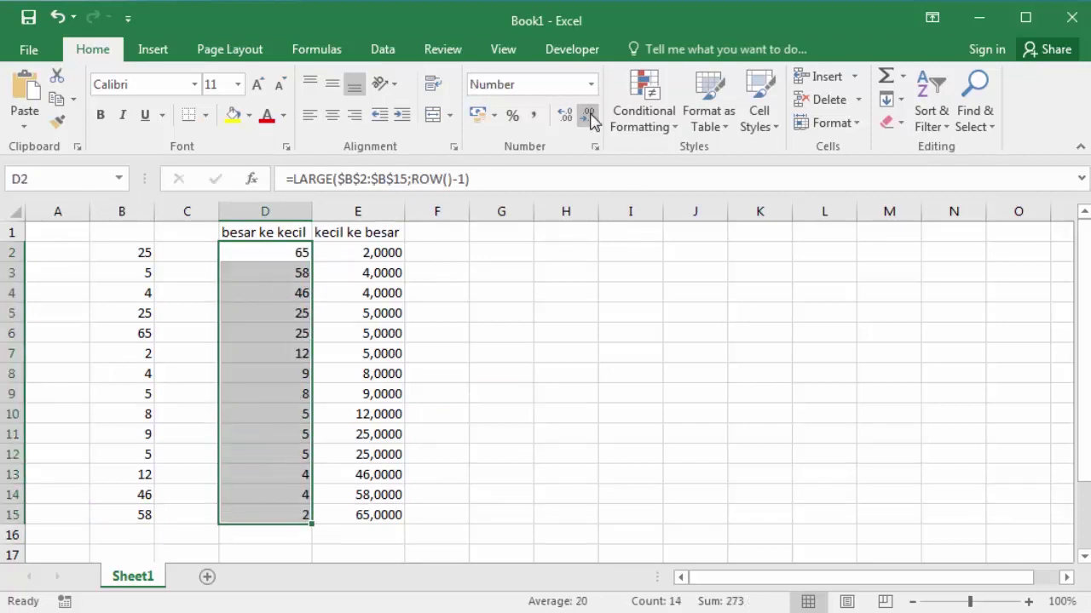
# Strip the decimals from the SMALL results in E2:E15 so they show whole numbers
pyautogui.moveTo(391, 252); pyautogui.dragTo(394, 515)
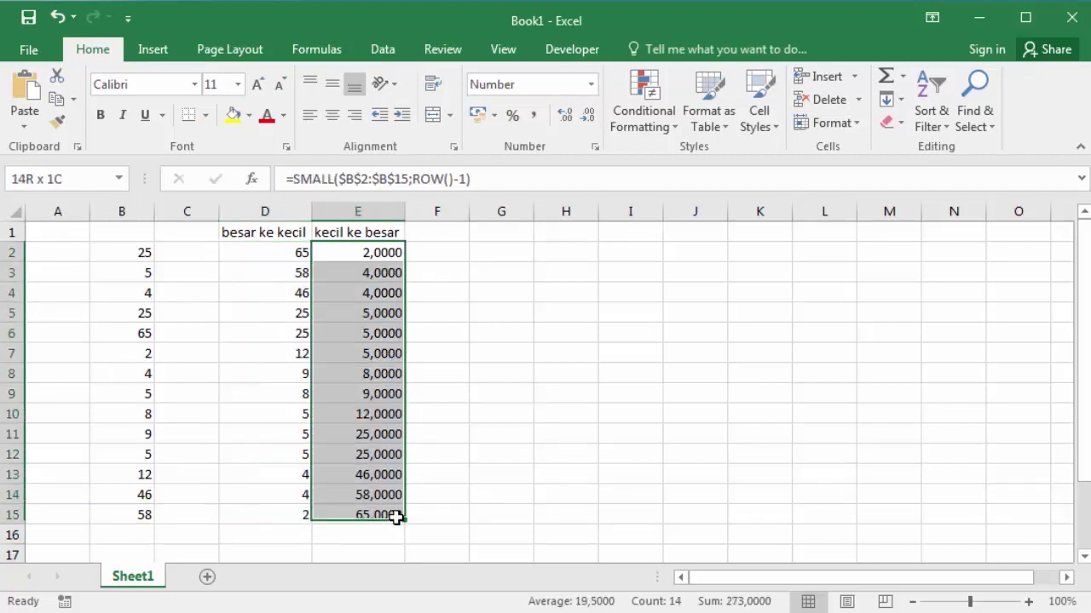
pyautogui.click(587, 115)
pyautogui.click(588, 115)
pyautogui.click(587, 115)
pyautogui.click(588, 115)
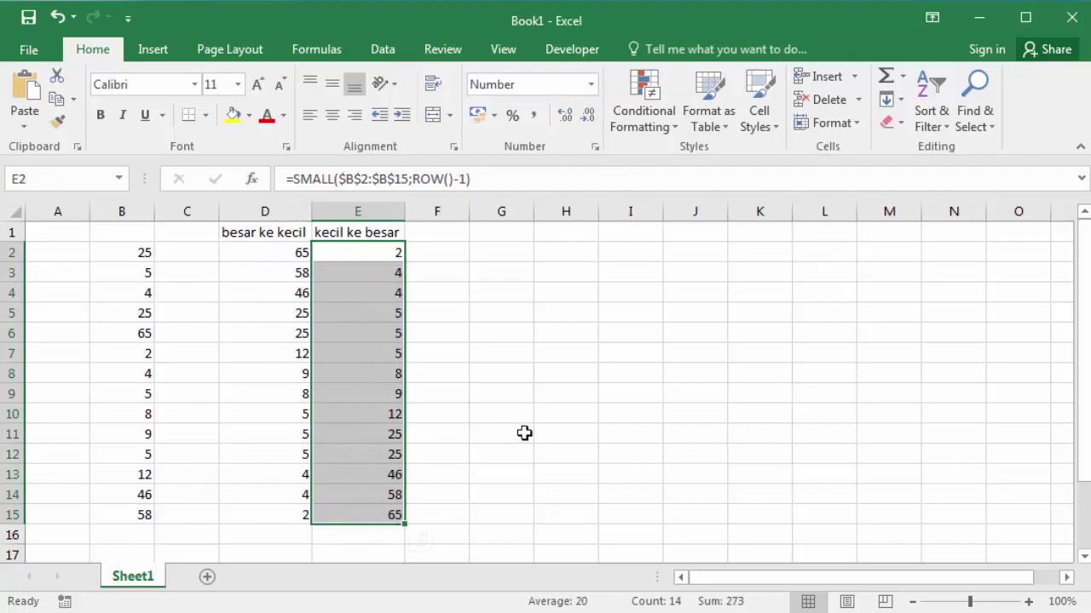
pyautogui.click(522, 434)
pyautogui.click(285, 255)
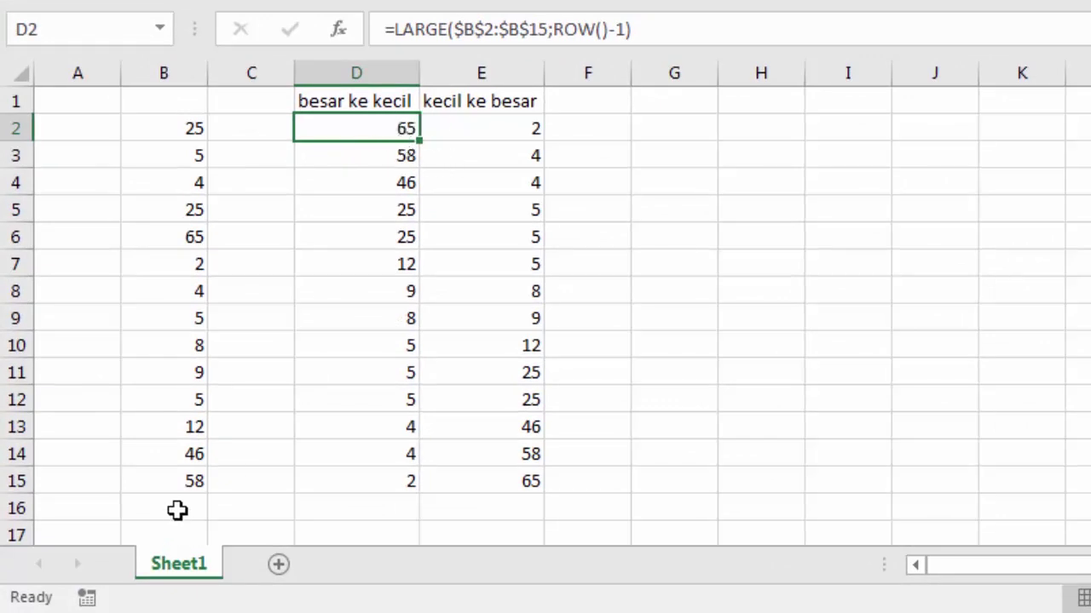
pyautogui.click(196, 237)
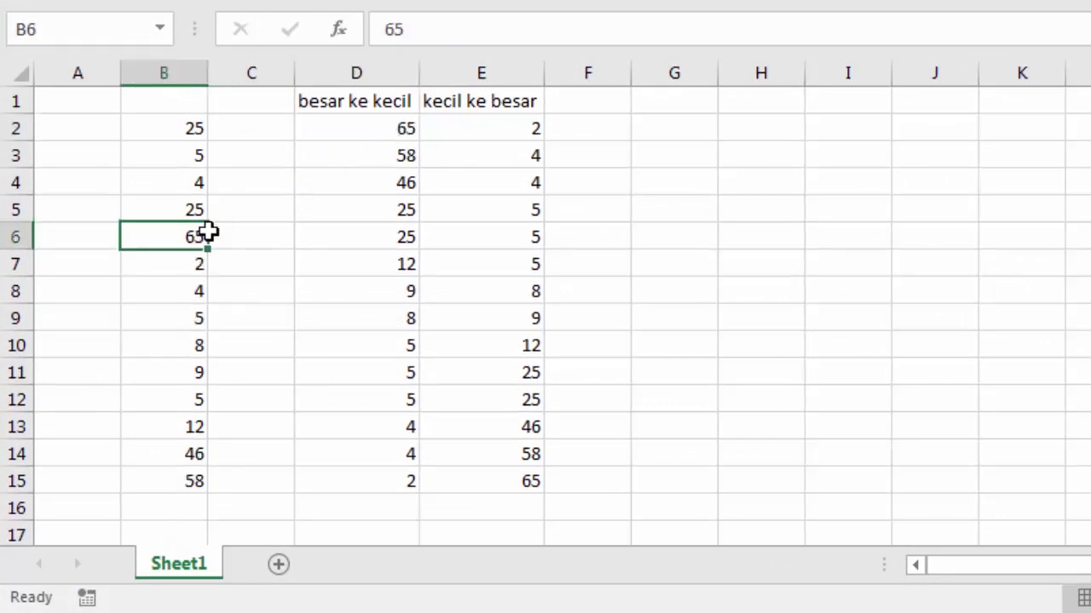
pyautogui.click(414, 478)
pyautogui.click(193, 259)
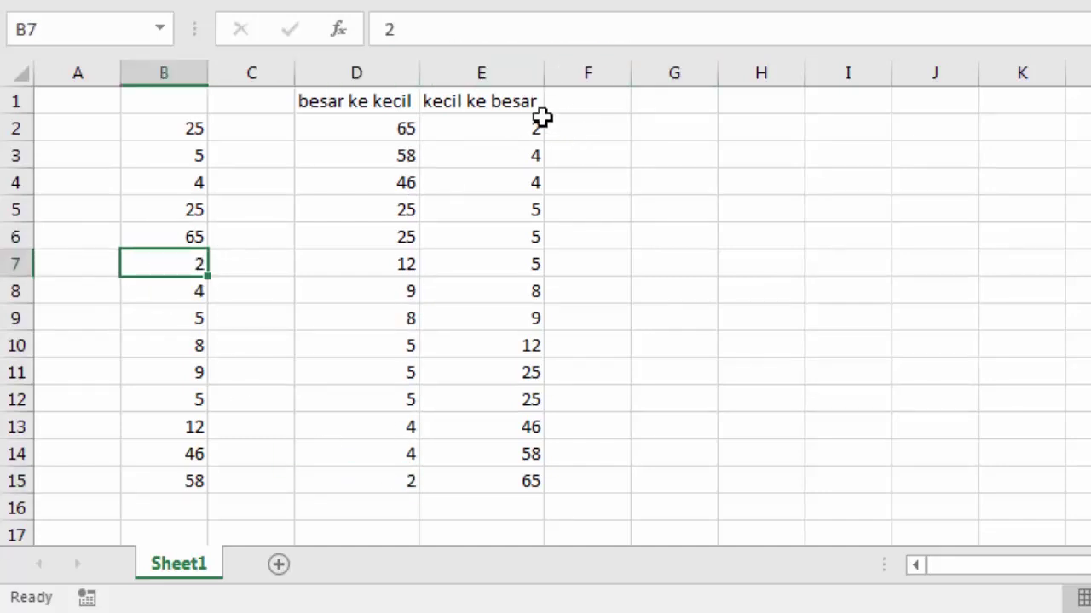
pyautogui.click(511, 129)
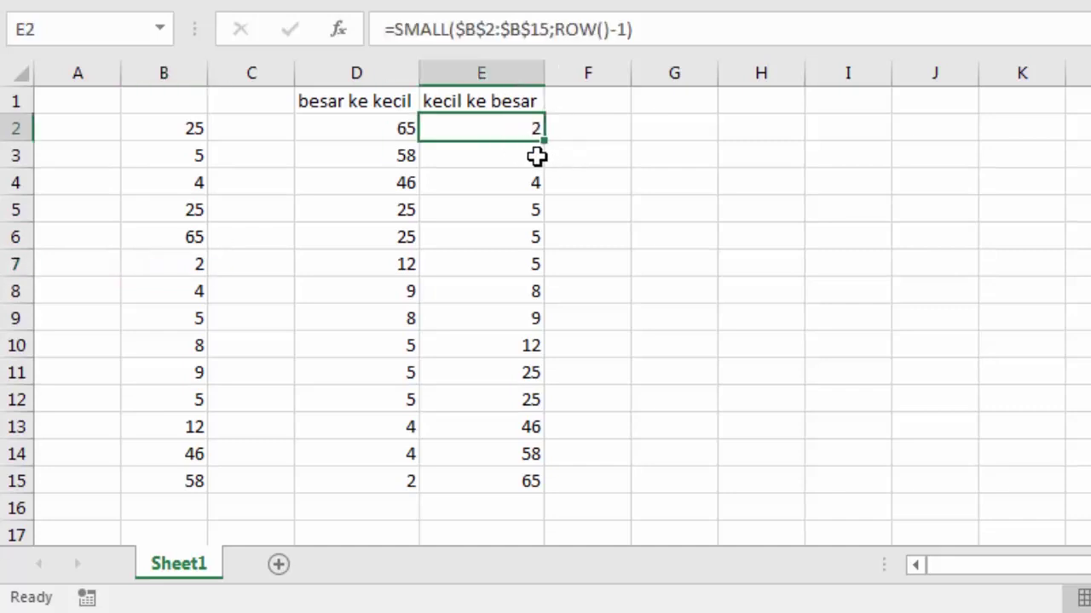
pyautogui.click(528, 474)
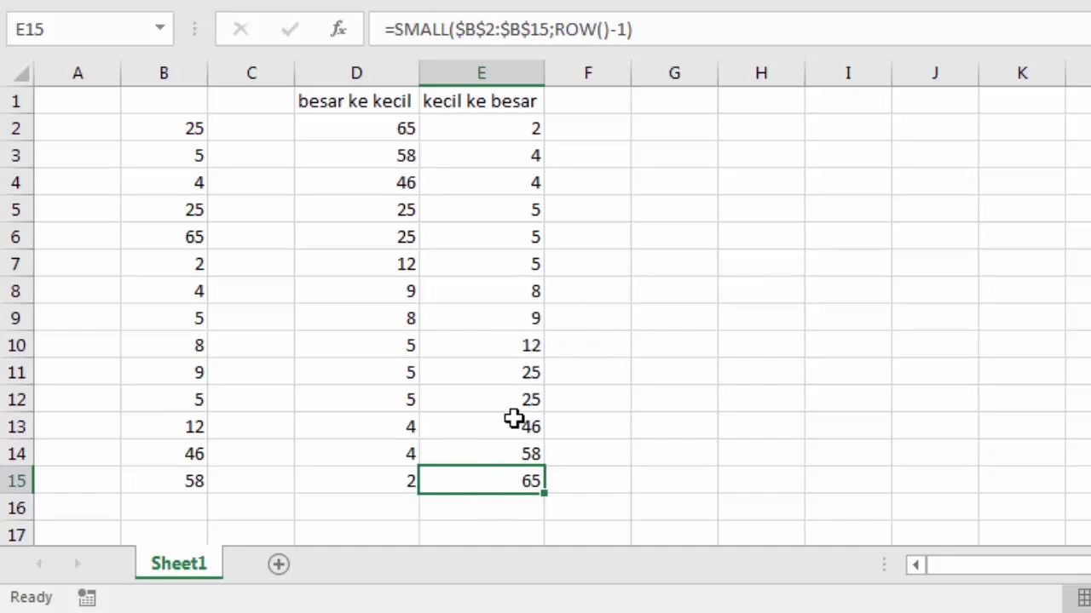
pyautogui.click(516, 134)
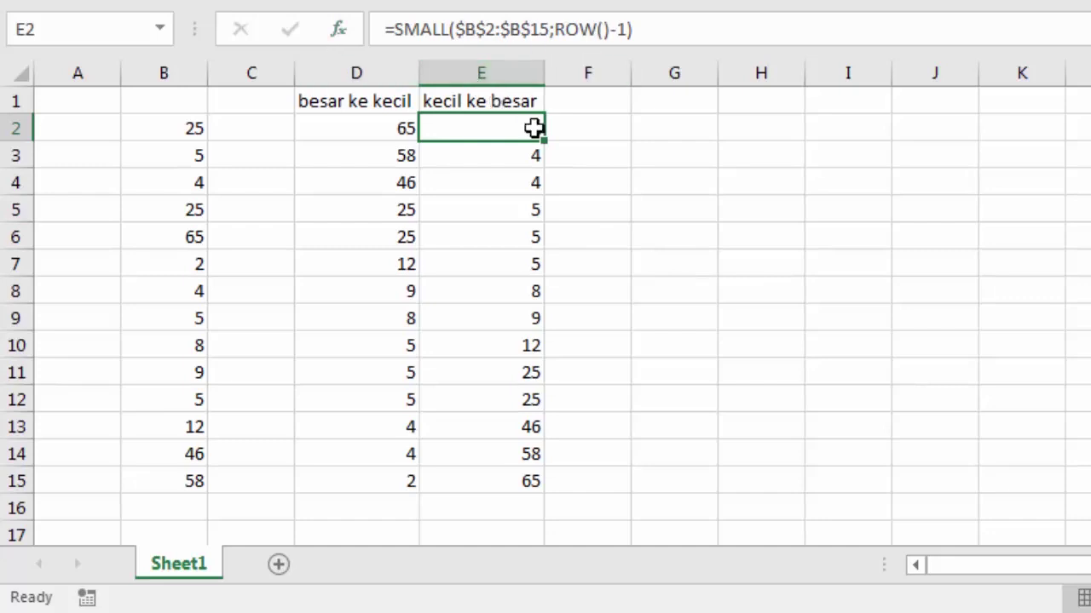
pyautogui.click(514, 170)
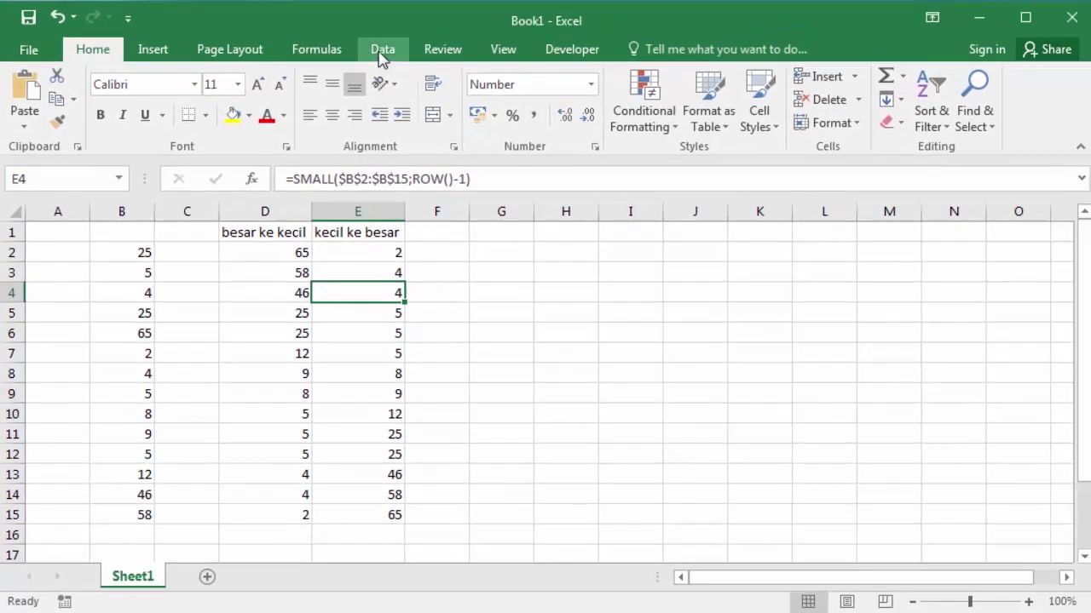
# Review the Data tab's Sort by column and Order options, then cancel without sorting
pyautogui.click(383, 49)
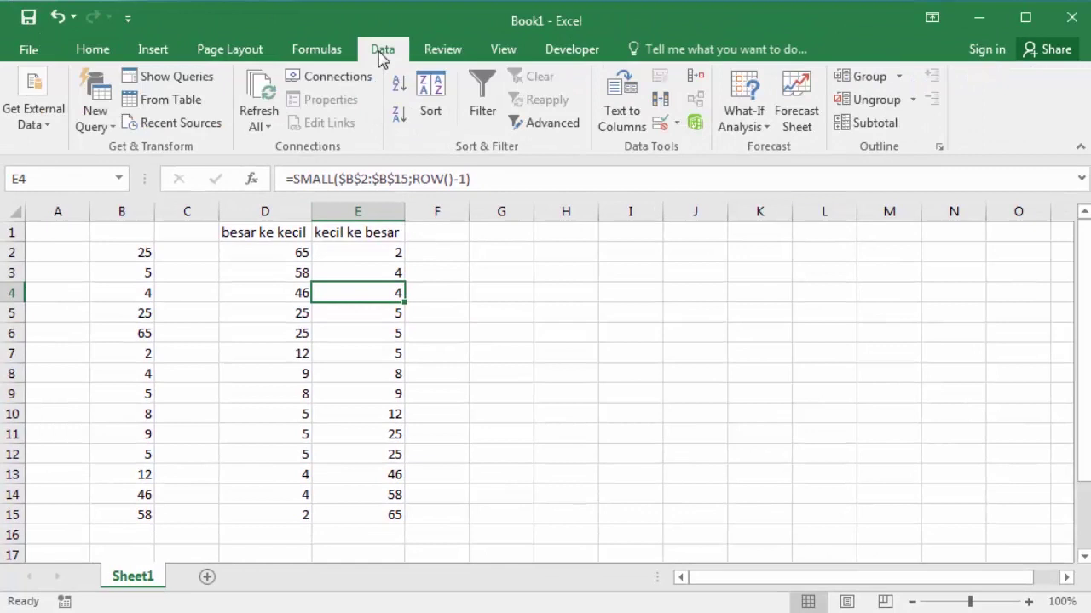
pyautogui.click(442, 111)
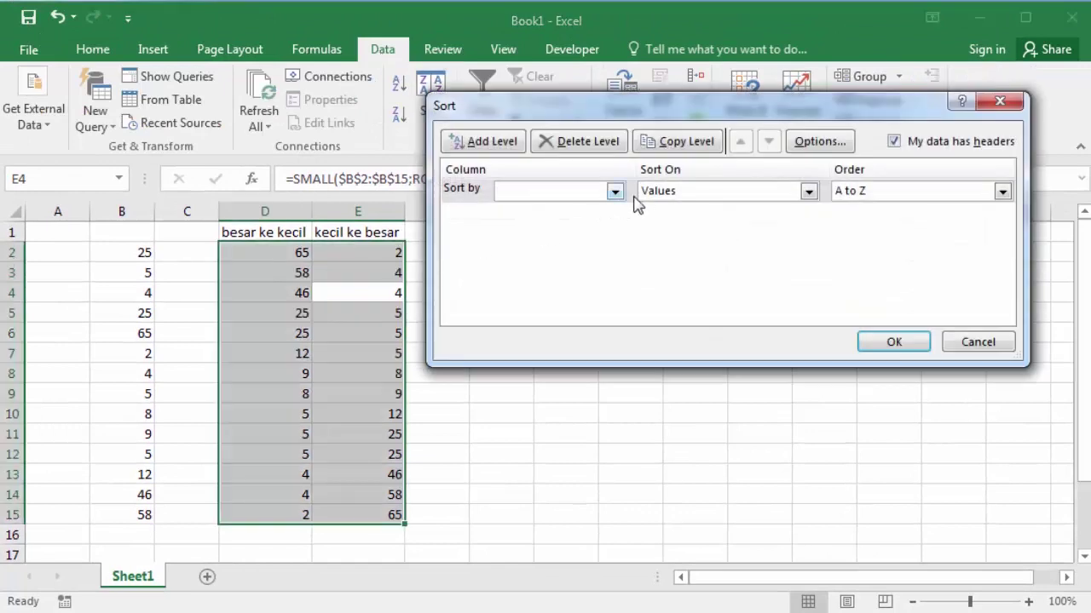
pyautogui.click(594, 196)
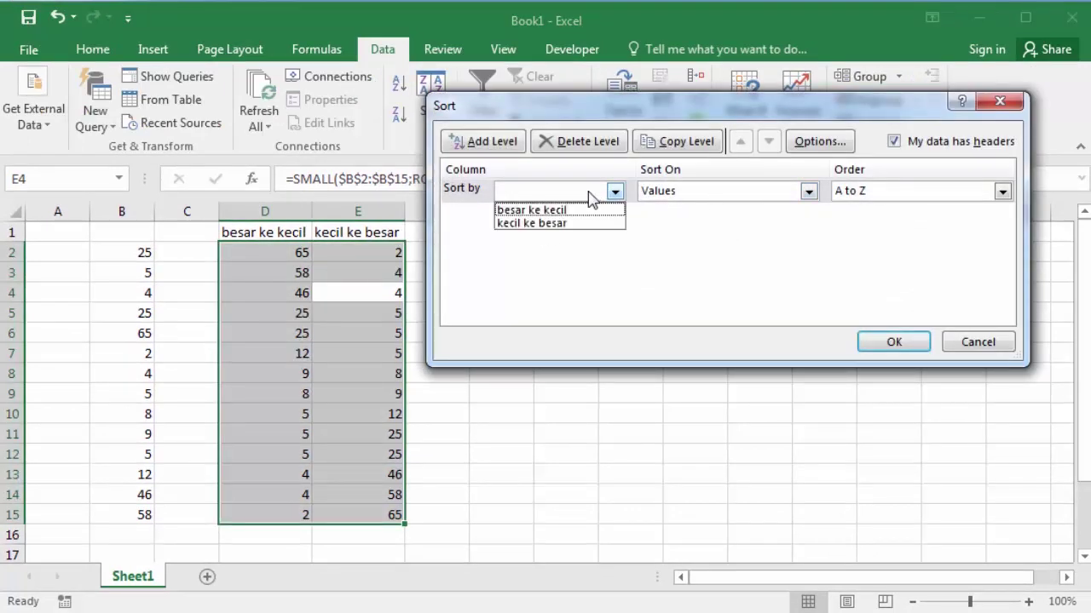
pyautogui.click(657, 263)
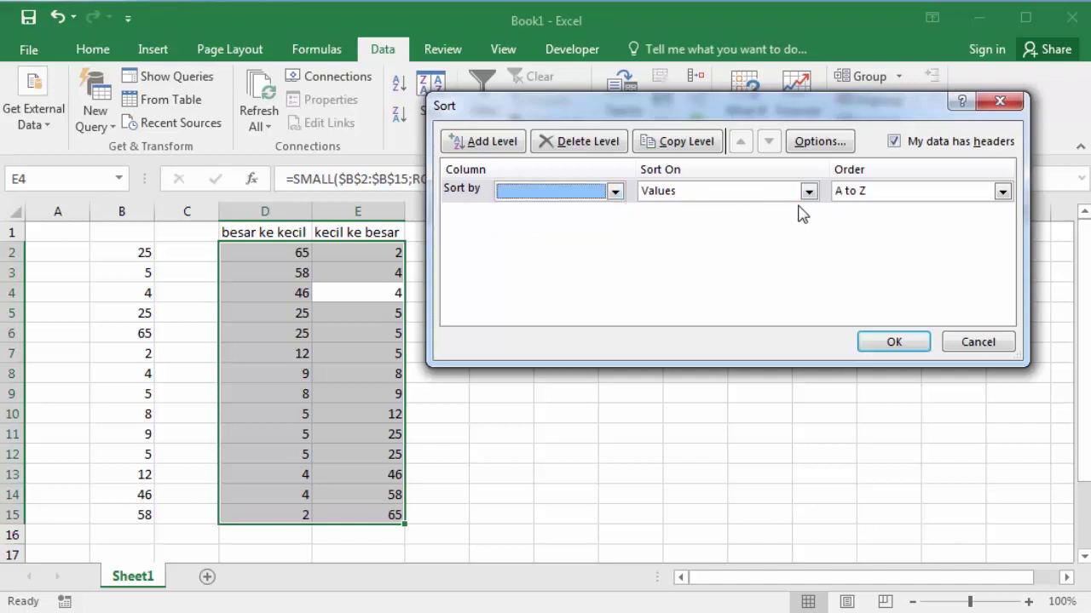
pyautogui.click(891, 193)
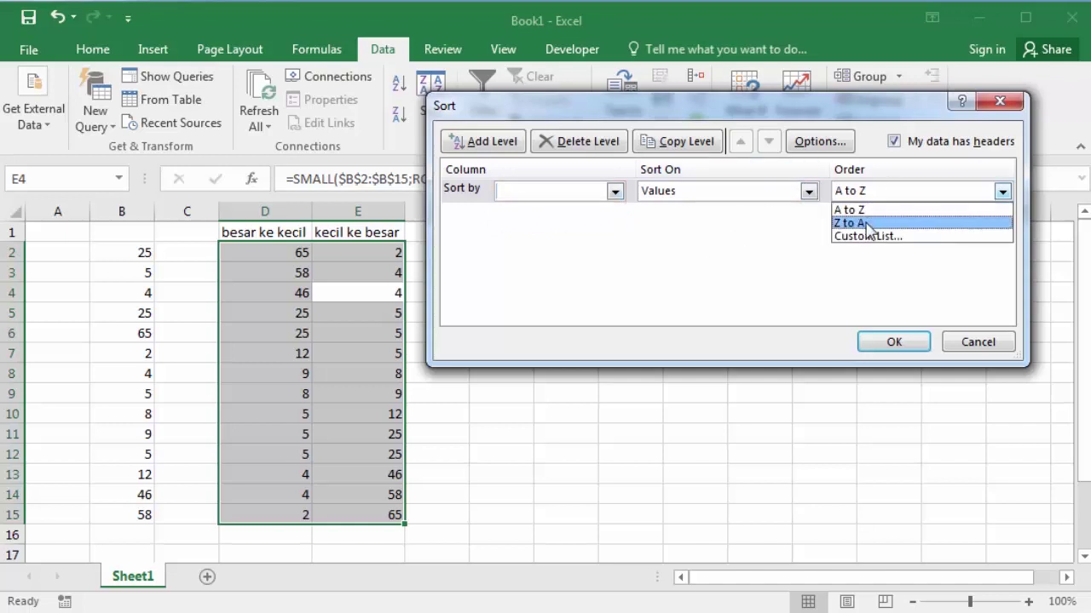
pyautogui.click(944, 314)
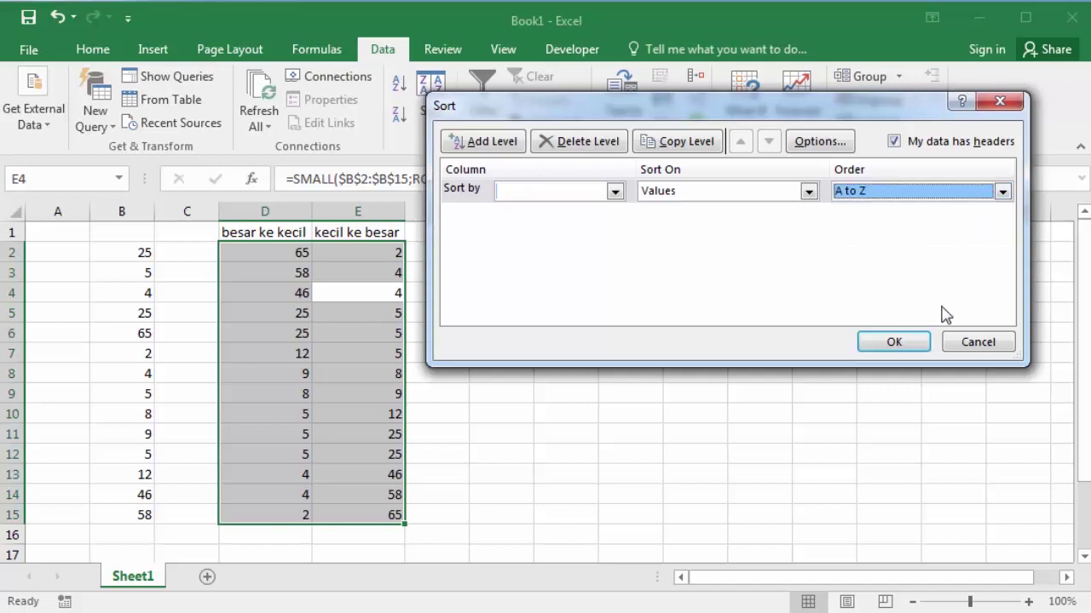
pyautogui.click(975, 341)
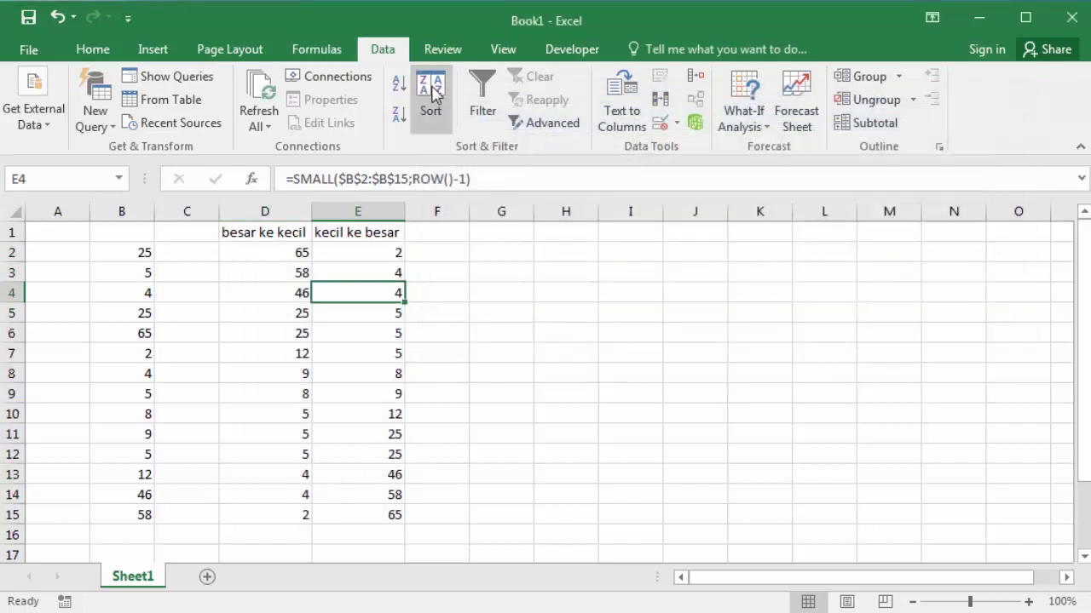
pyautogui.click(533, 317)
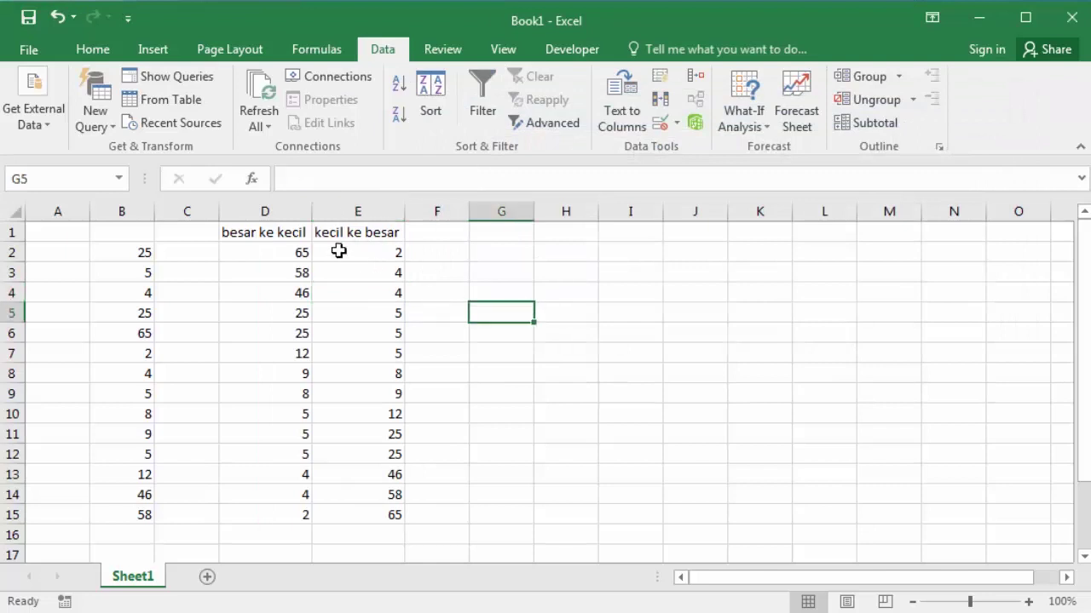
pyautogui.click(294, 248)
pyautogui.click(384, 251)
pyautogui.click(299, 255)
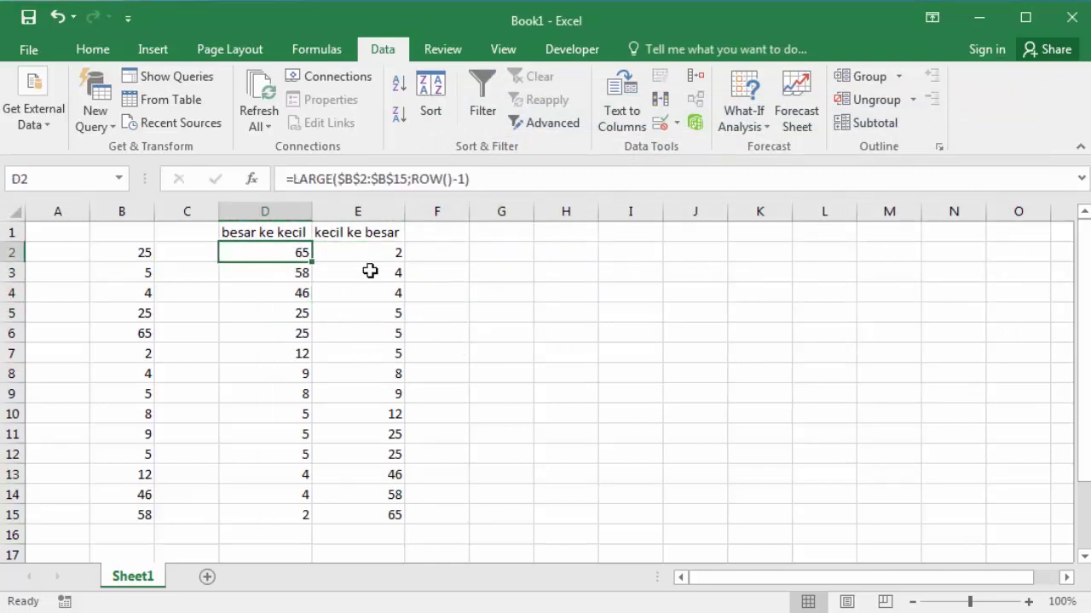
pyautogui.click(645, 350)
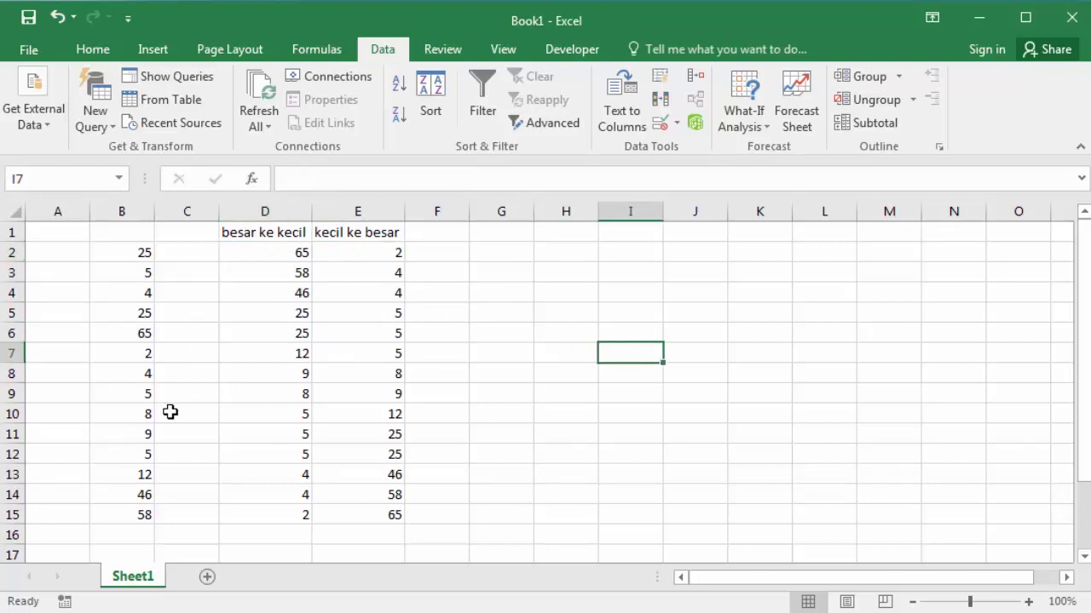
pyautogui.click(150, 281)
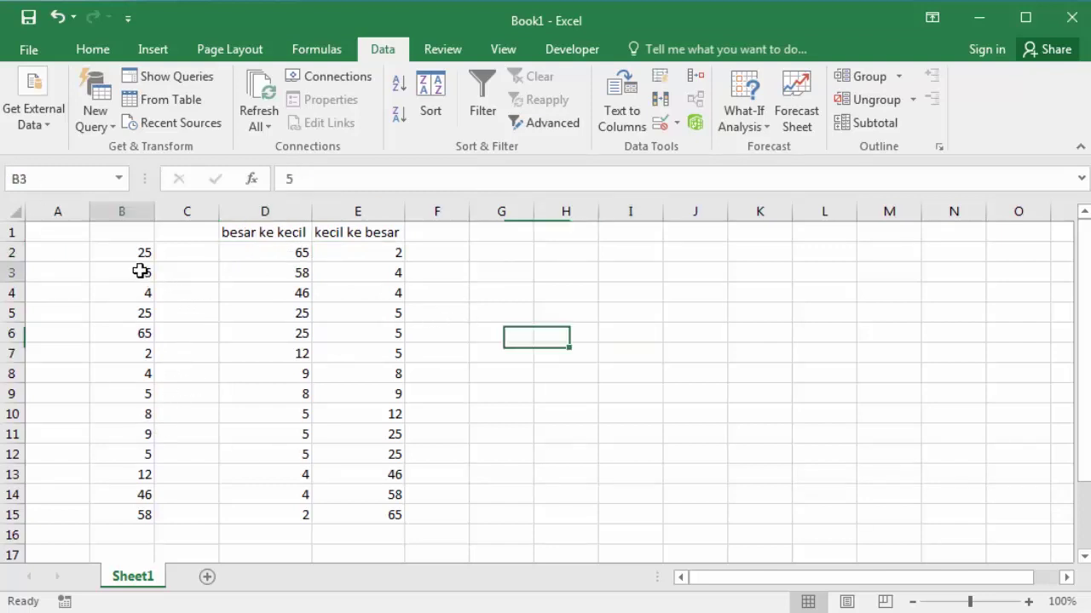
pyautogui.keyDown('ctrl'); pyautogui.click(143, 398); pyautogui.keyUp('ctrl')
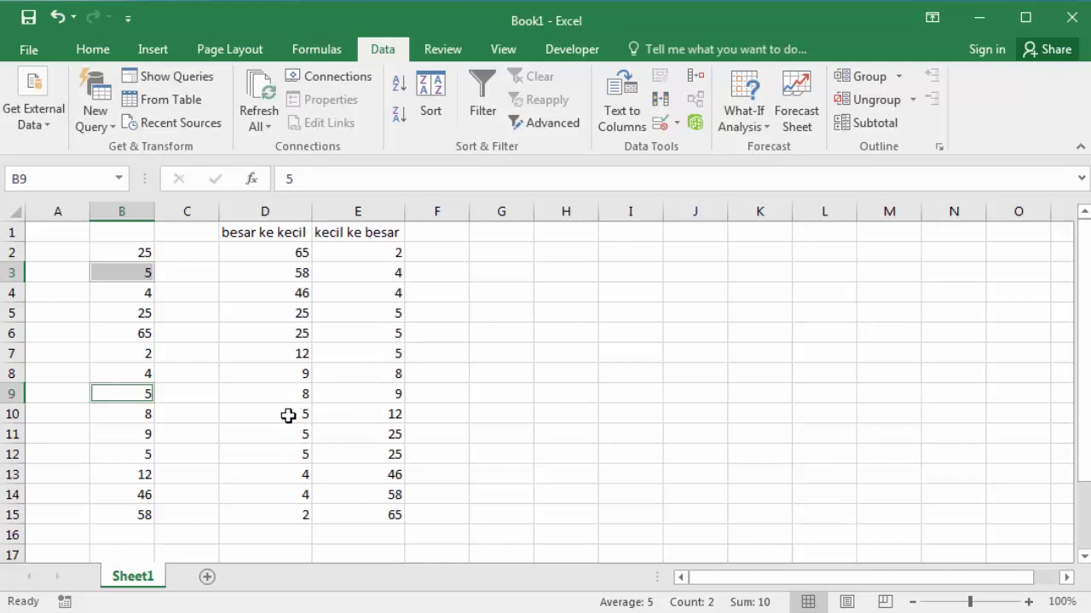
pyautogui.click(135, 250)
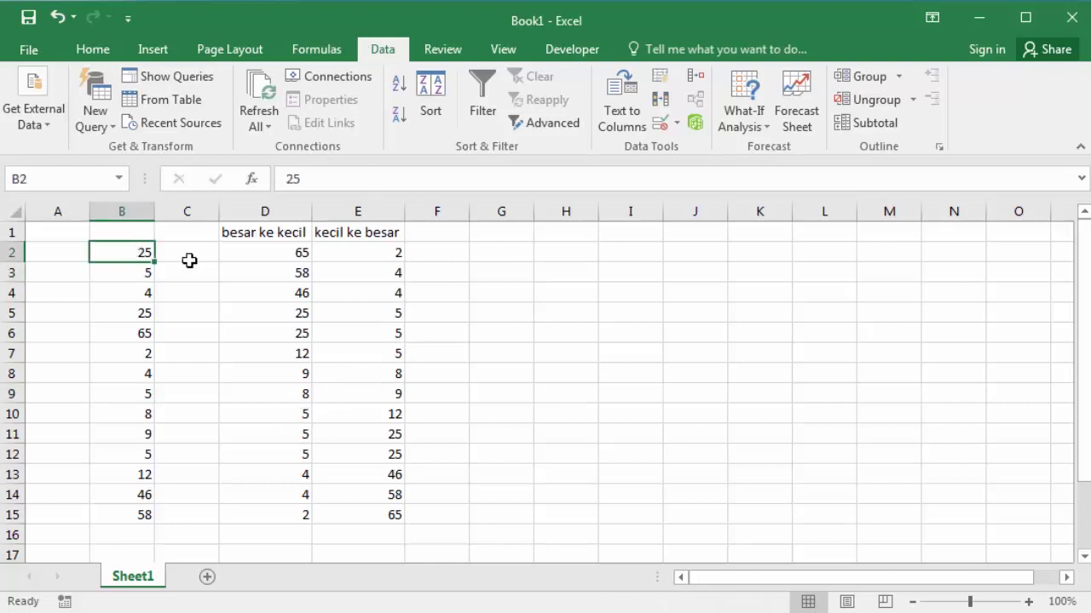
pyautogui.click(227, 251)
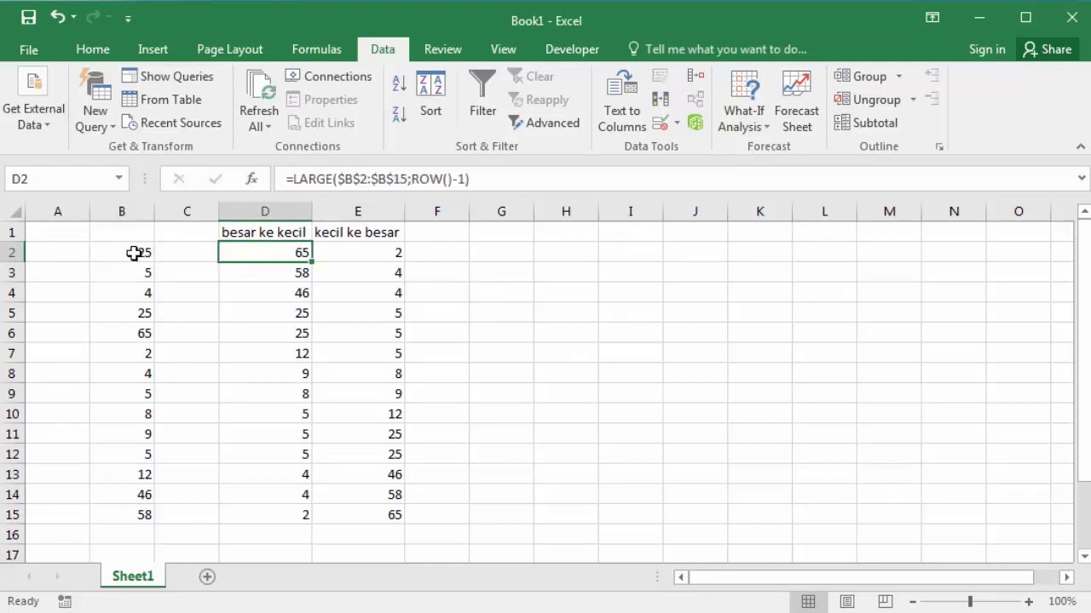
pyautogui.moveTo(137, 250); pyautogui.dragTo(134, 514)
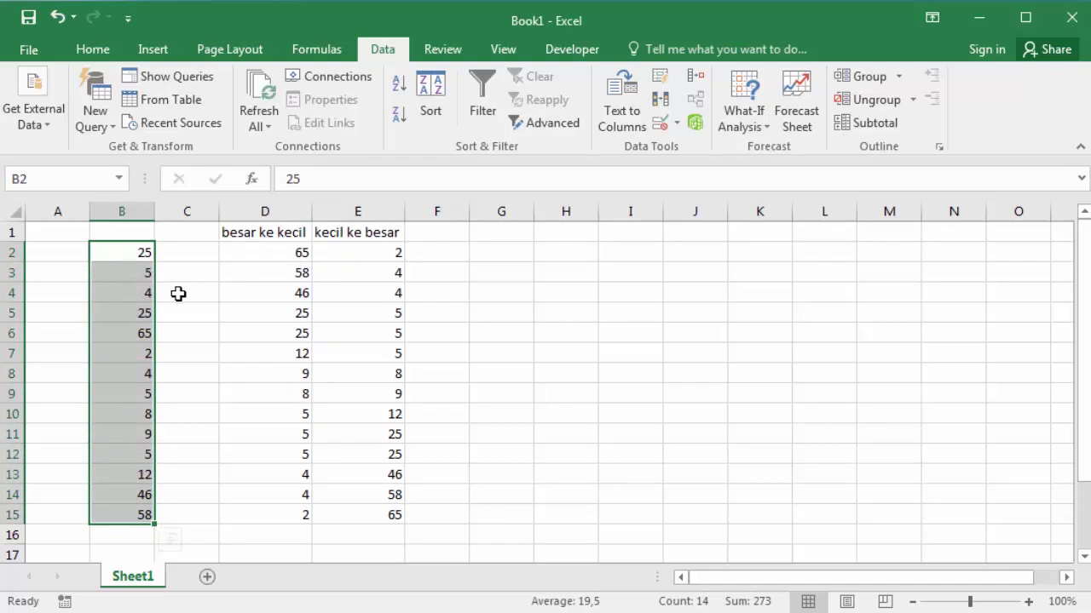
pyautogui.click(331, 293)
pyautogui.click(511, 316)
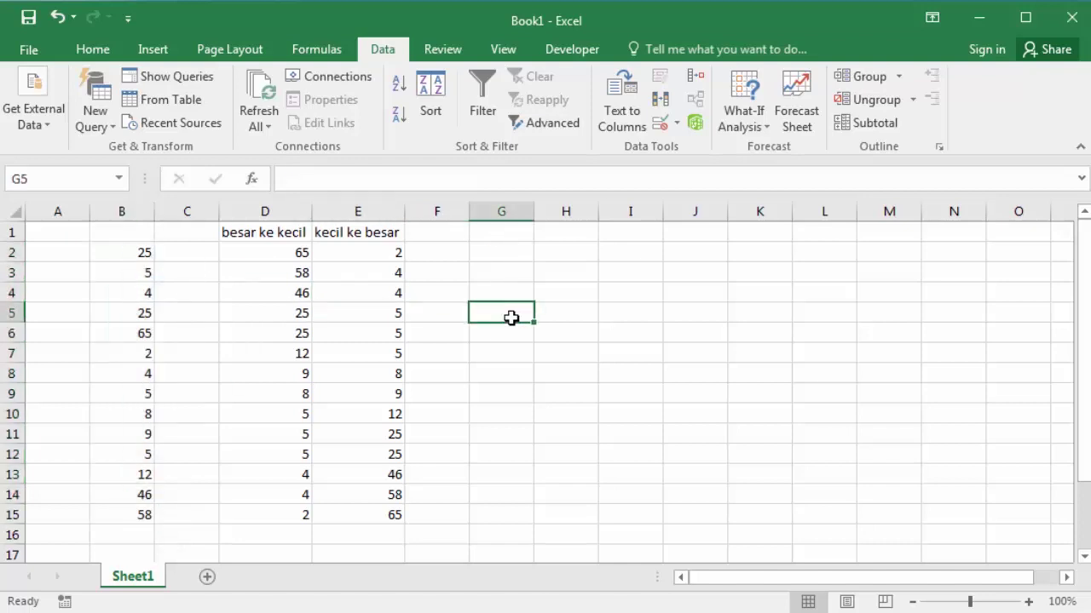